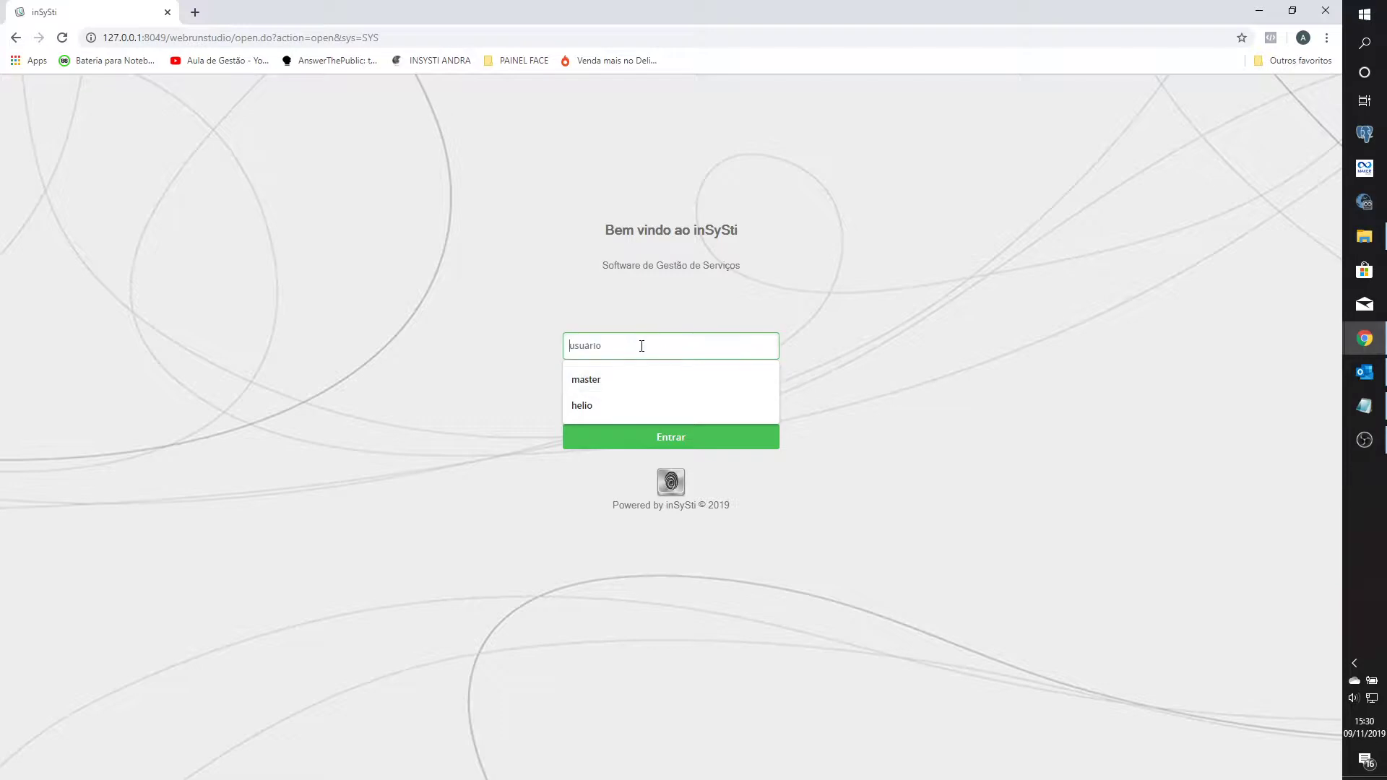
Log in as master with the account password and enter the system with Empresa de teste as company and branch
text(master)
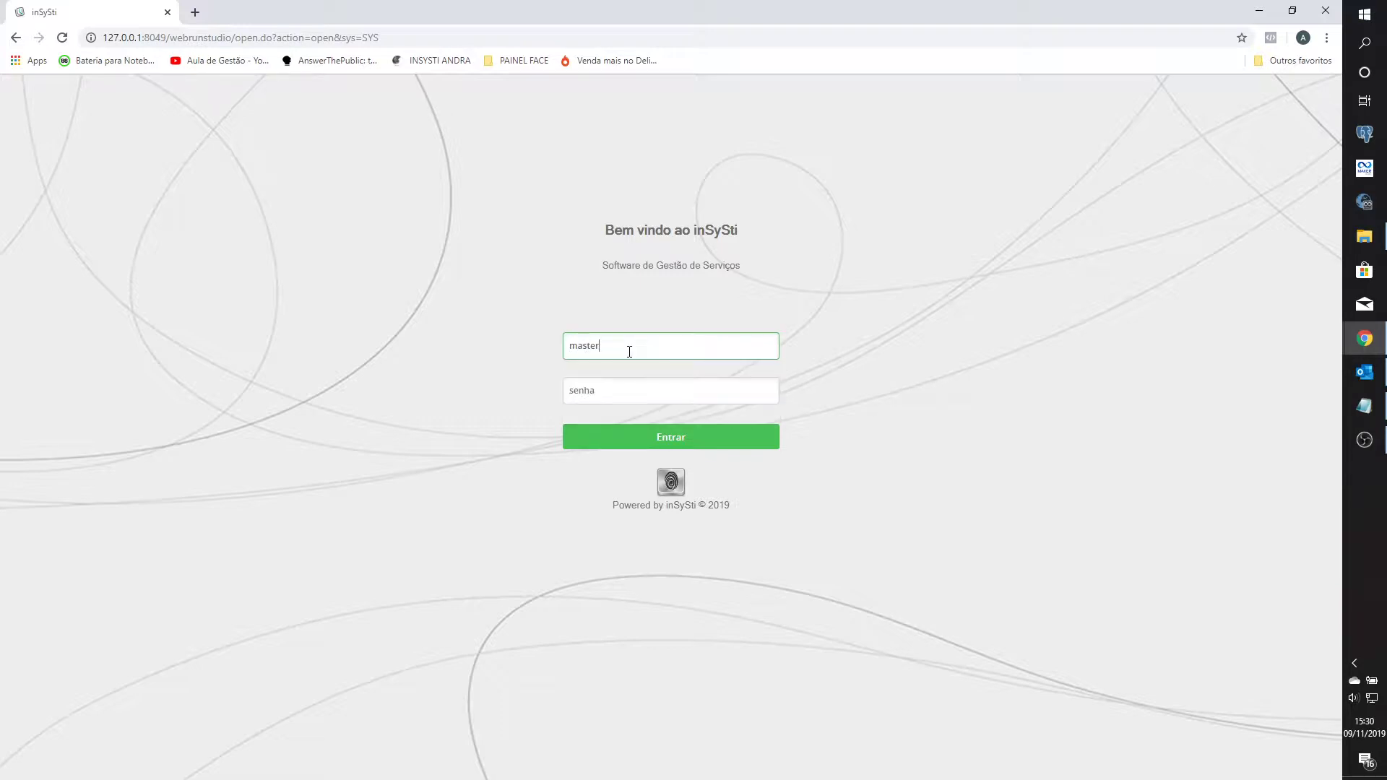
key(Tab)
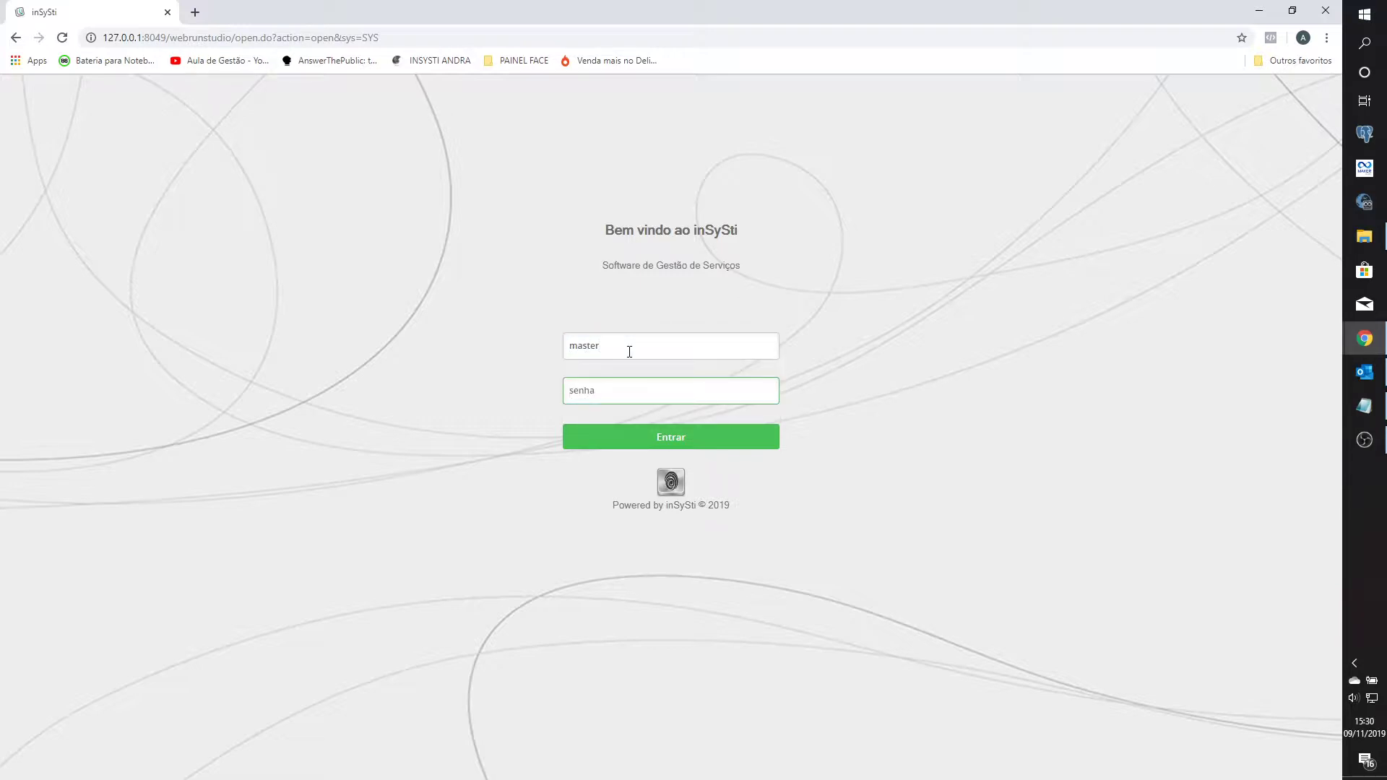
text(1)
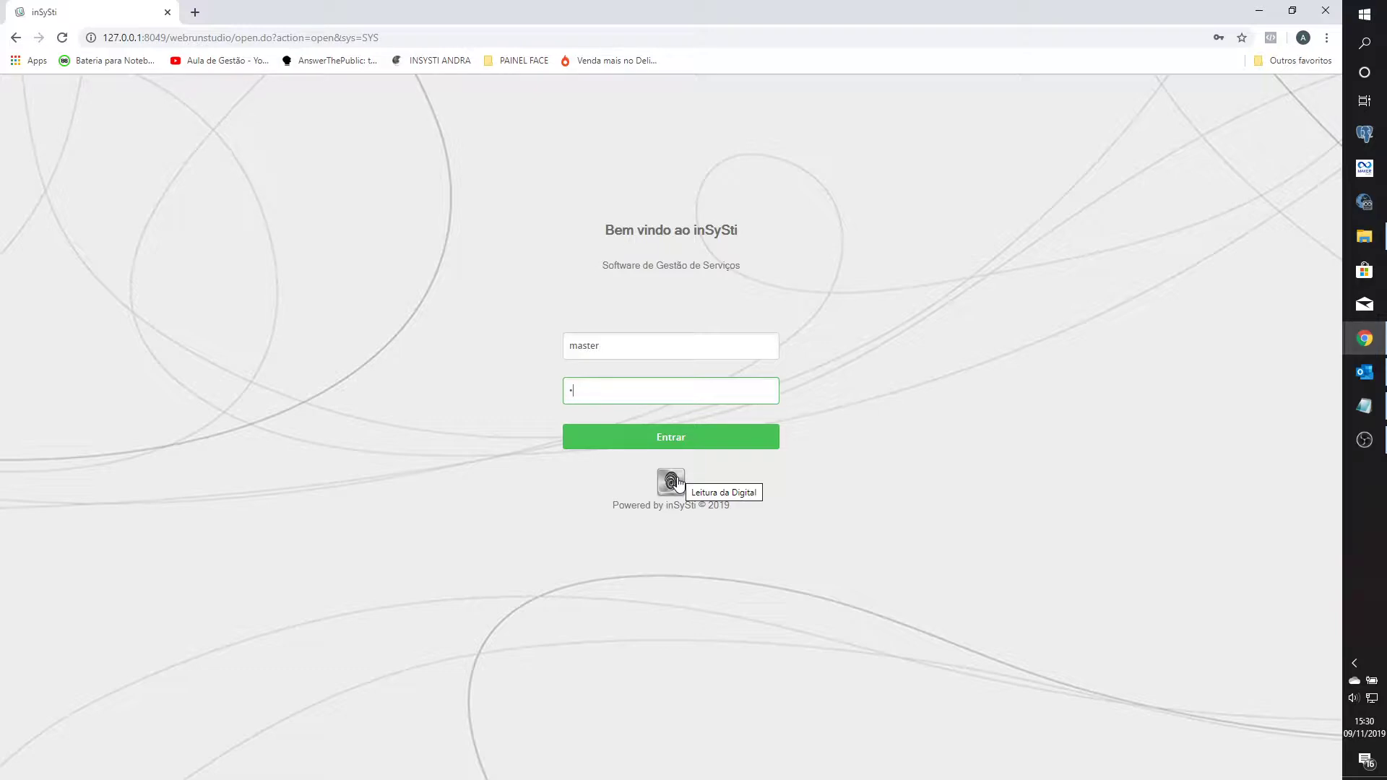
click(685, 443)
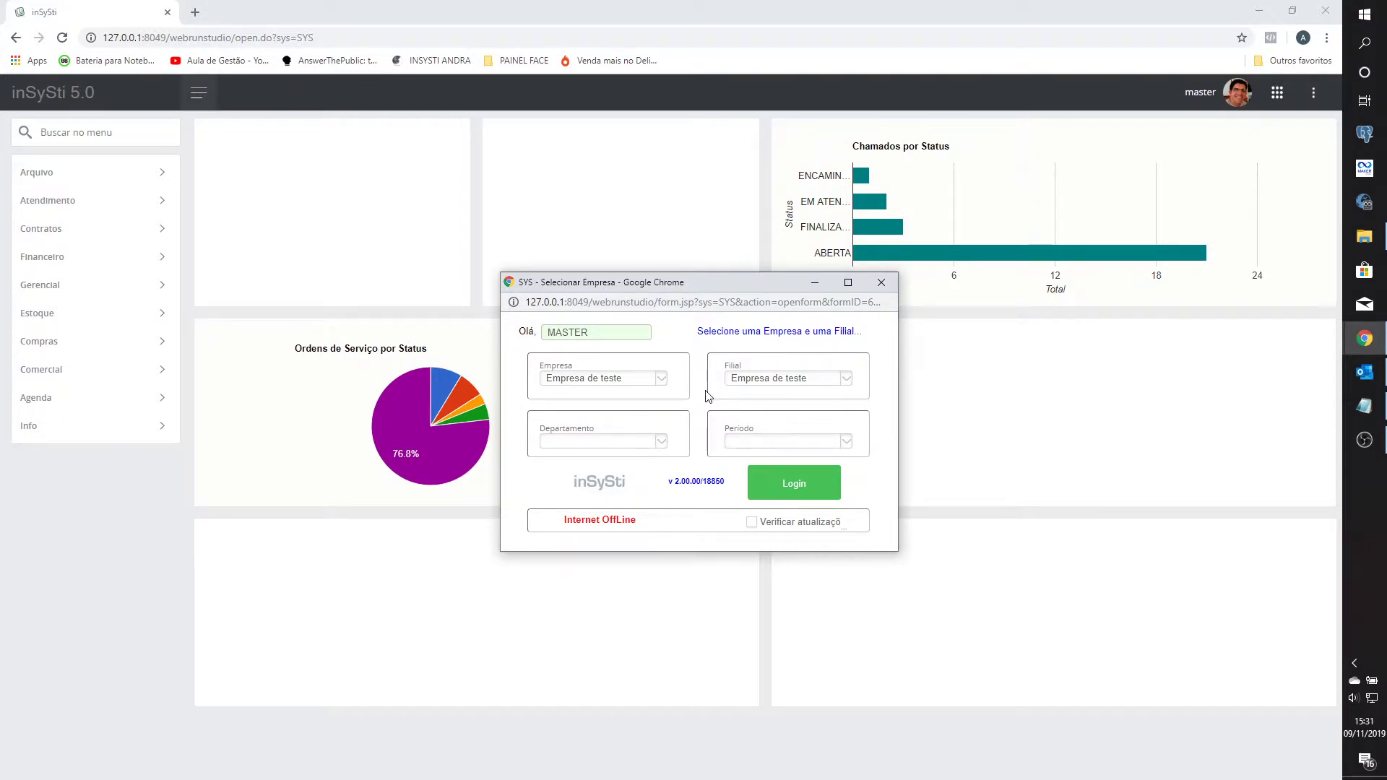
click(663, 384)
click(808, 484)
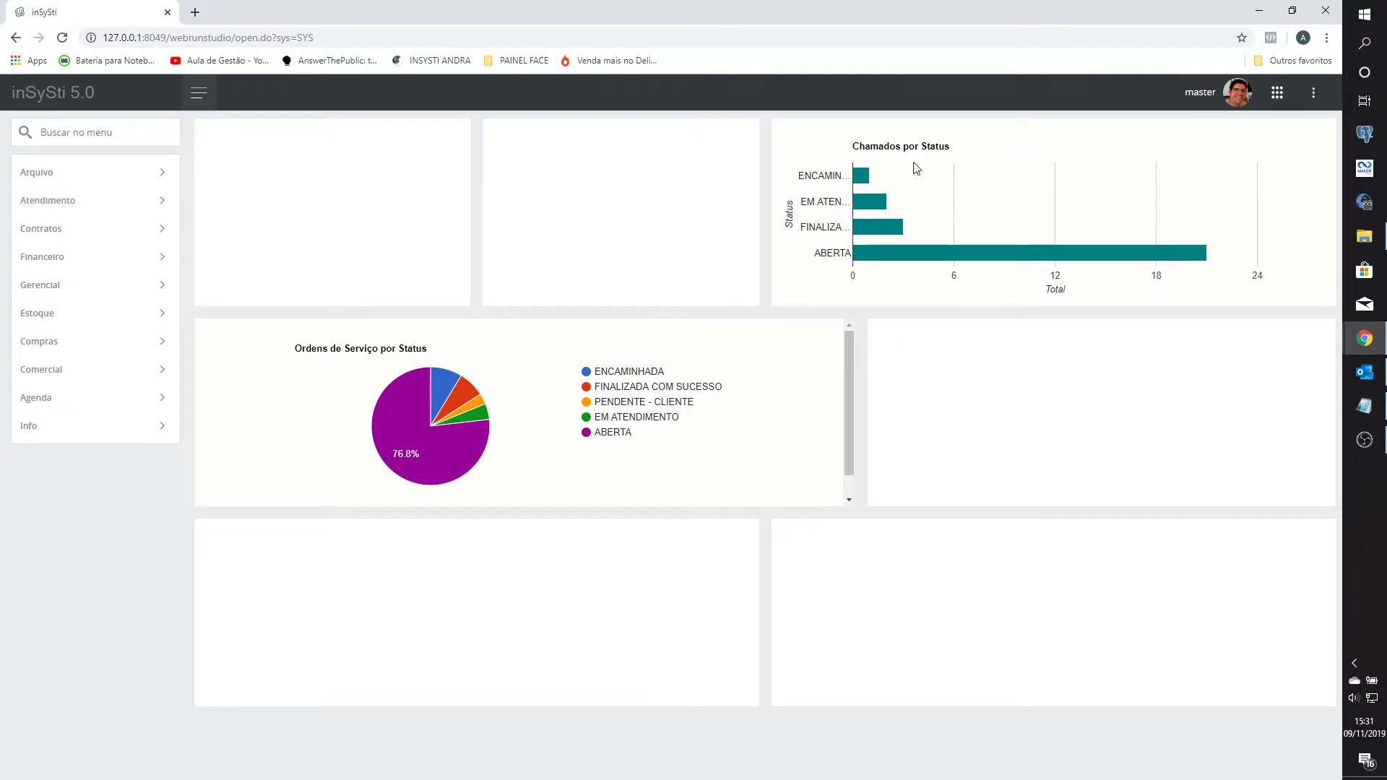
Open the Chamados register under Atendimento and search for all tickets with Nº greater than 0
mouse_move(861, 184)
mouse_move(873, 248)
mouse_move(444, 402)
click(132, 203)
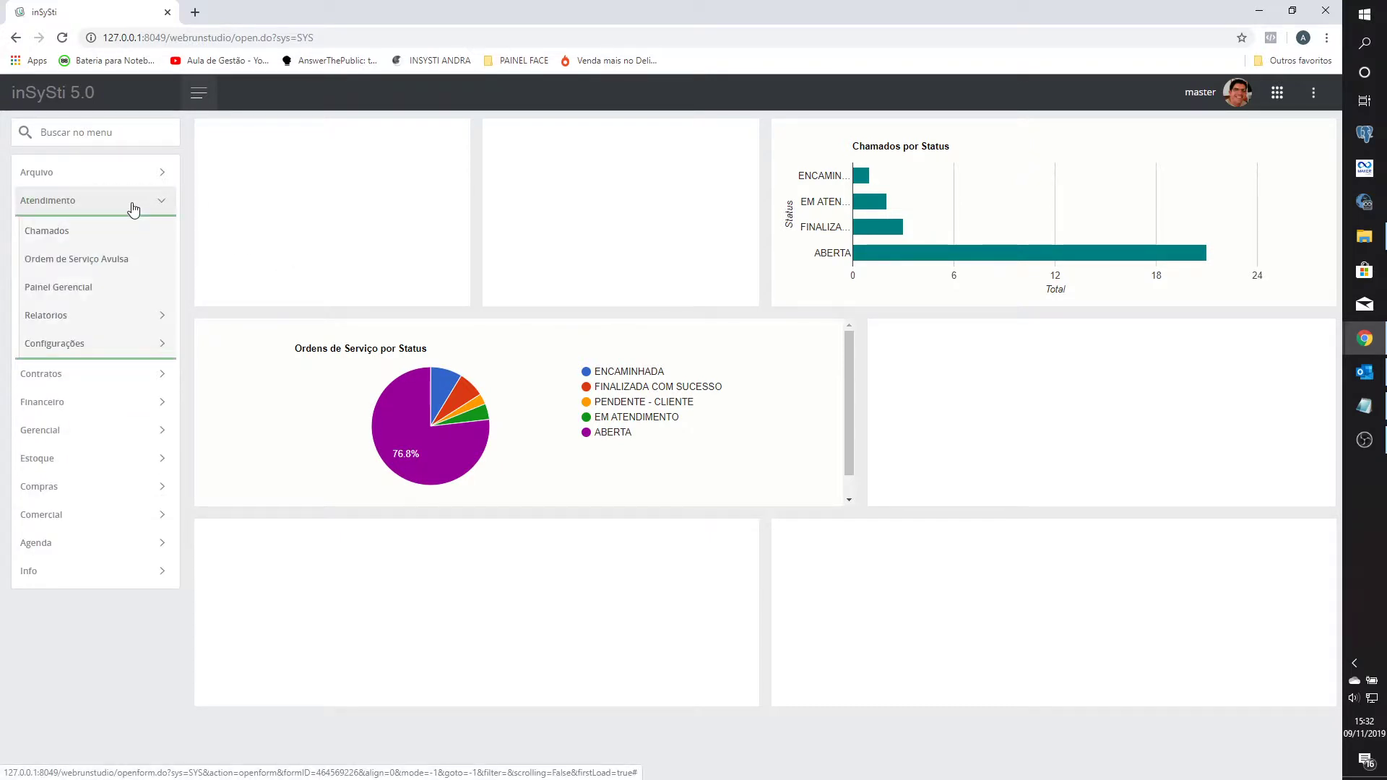
click(91, 239)
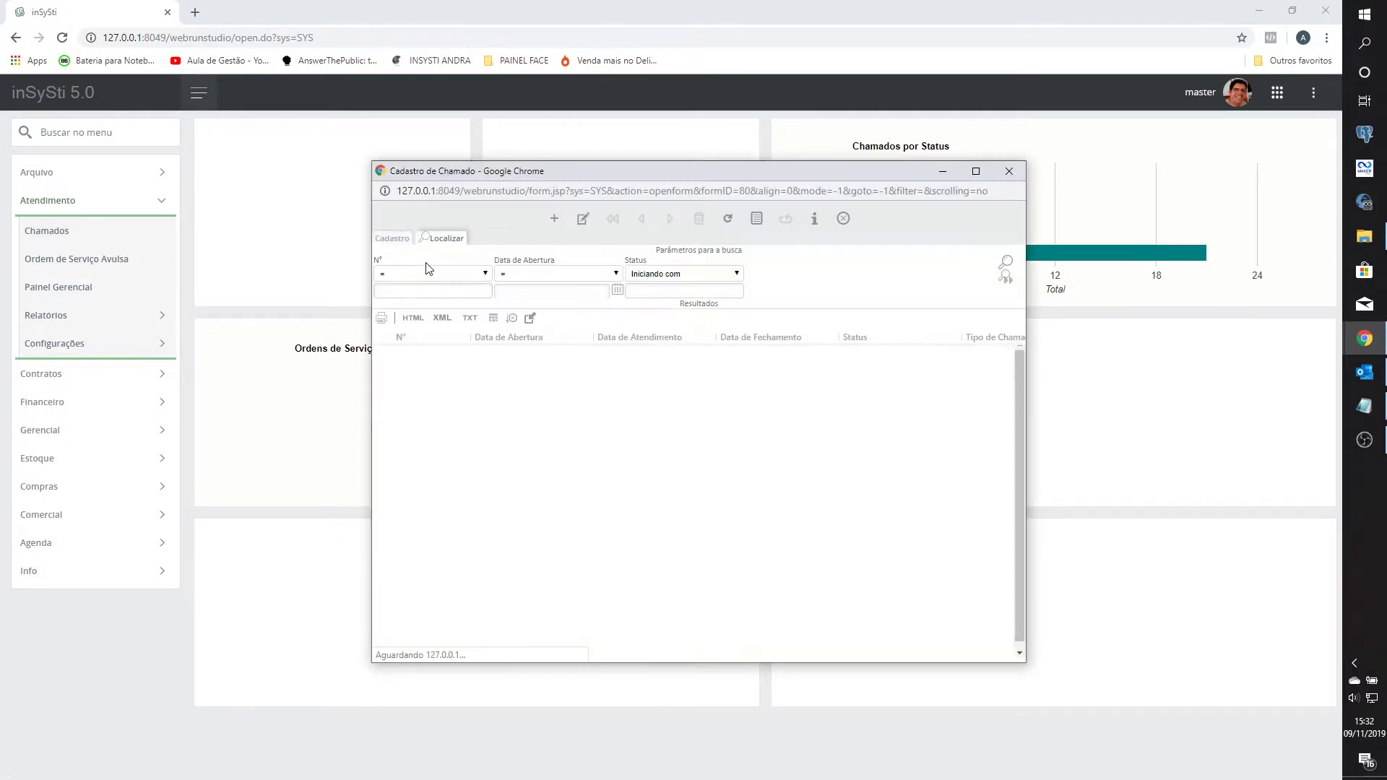
click(402, 274)
click(405, 294)
click(394, 290)
text(0)
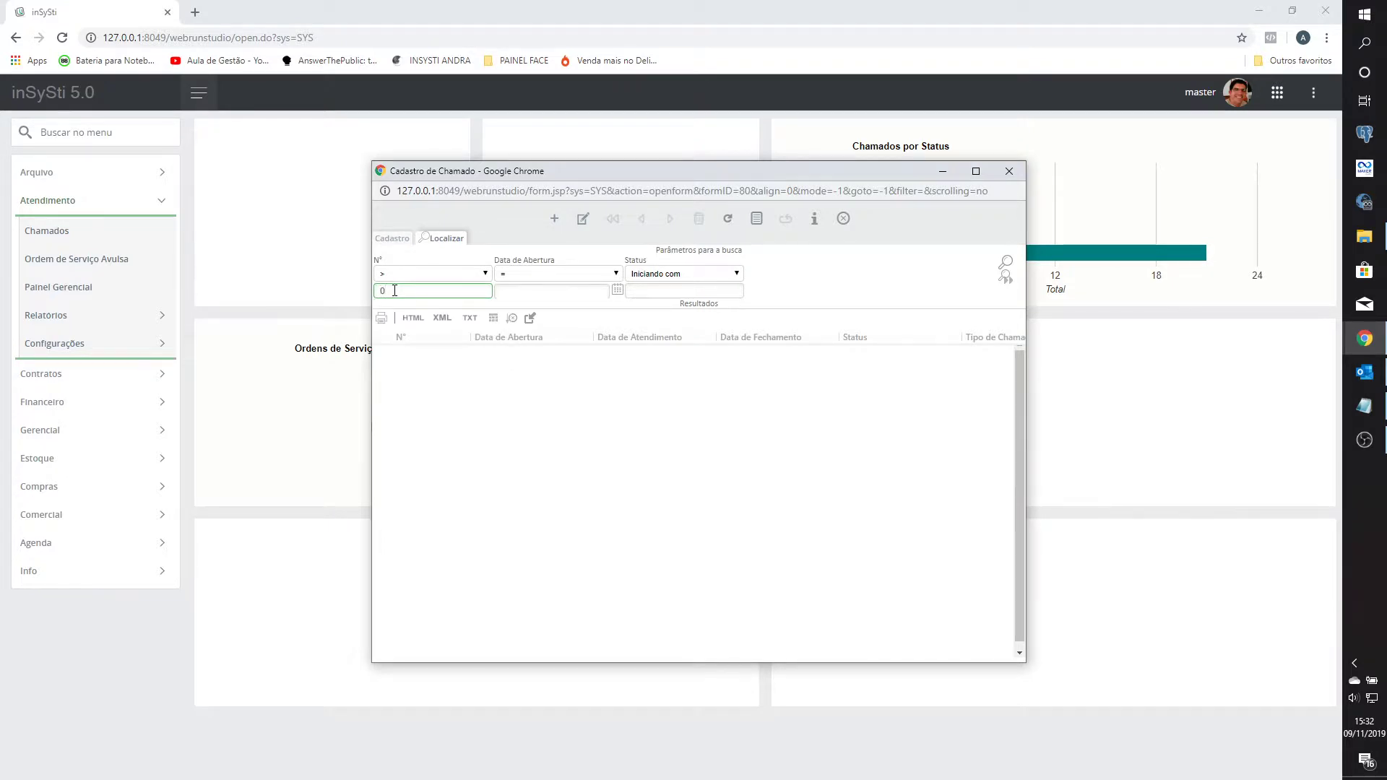
key(Return)
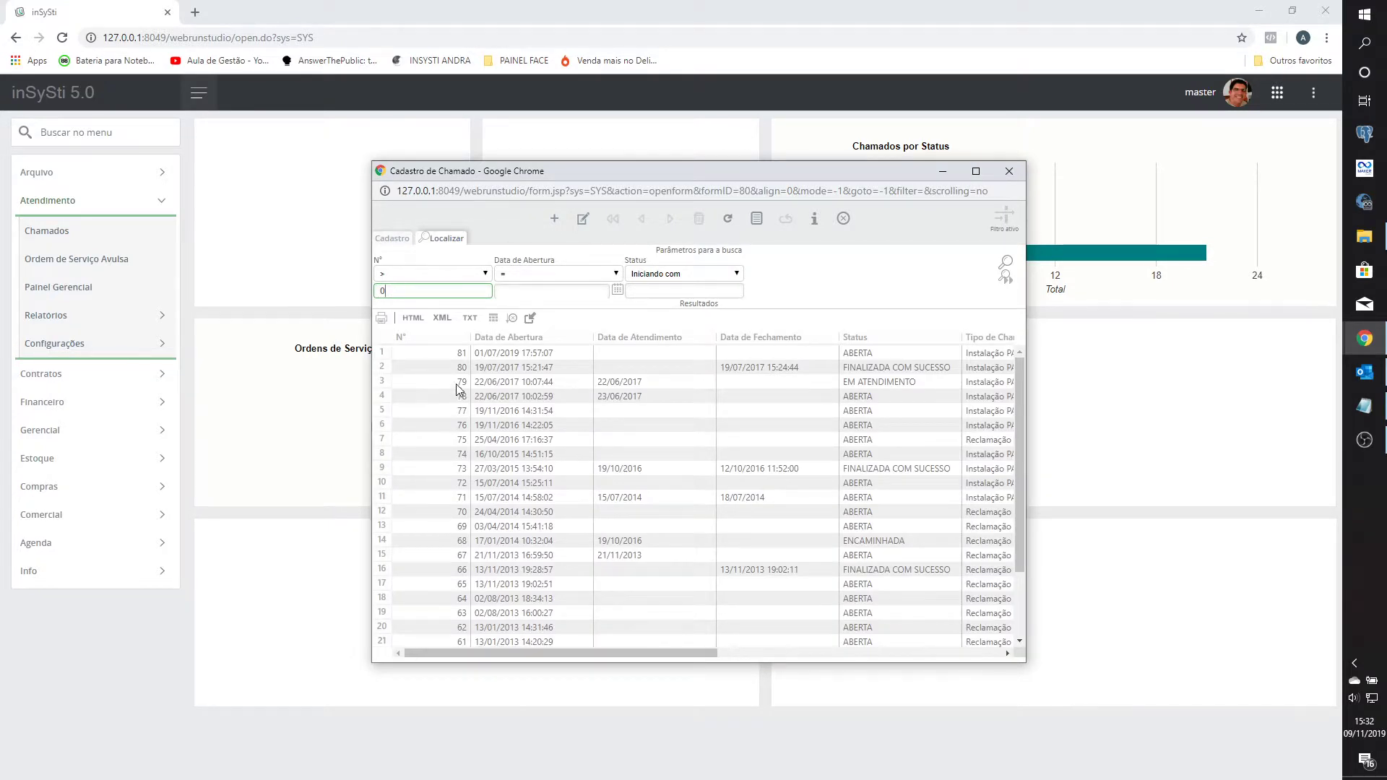
Open the first ticket in the results, browse forward through eight following records and go back one record
double_click(469, 353)
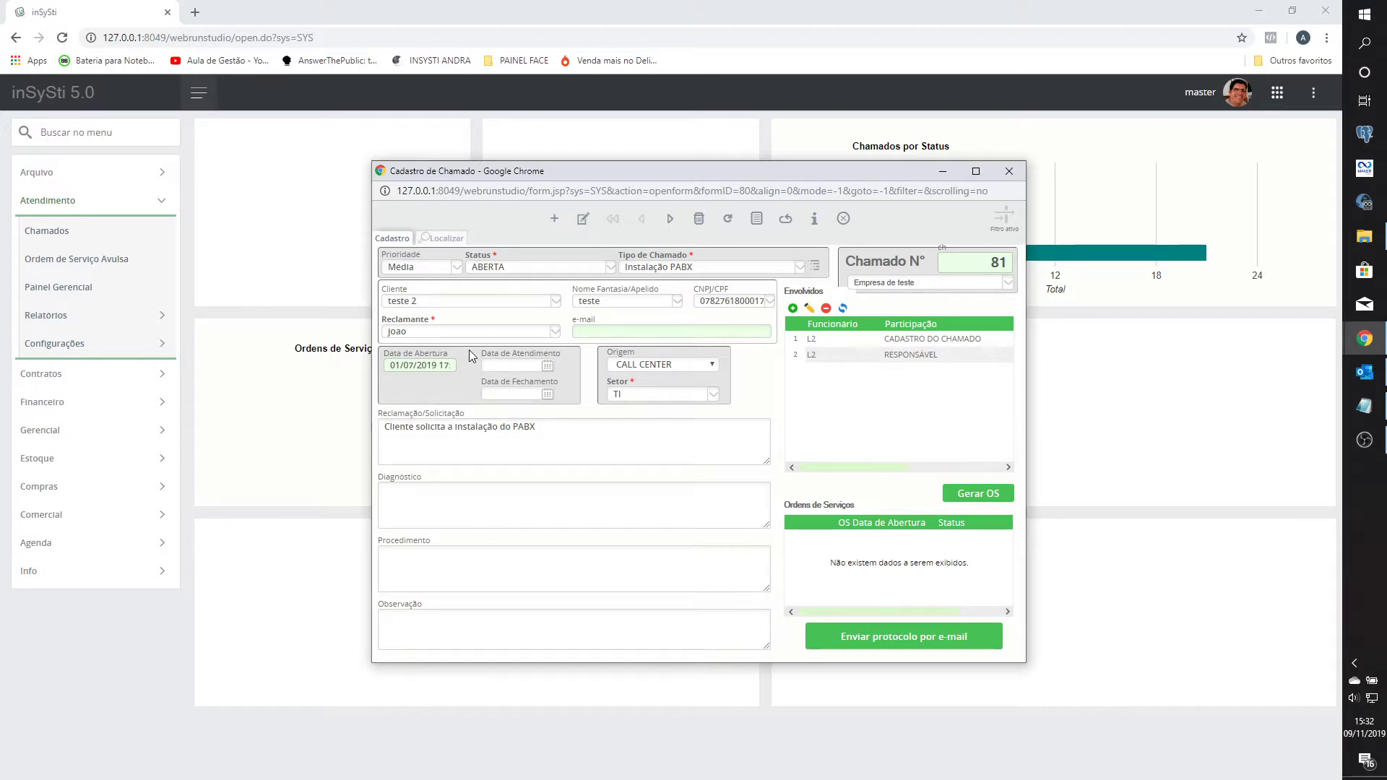
click(671, 219)
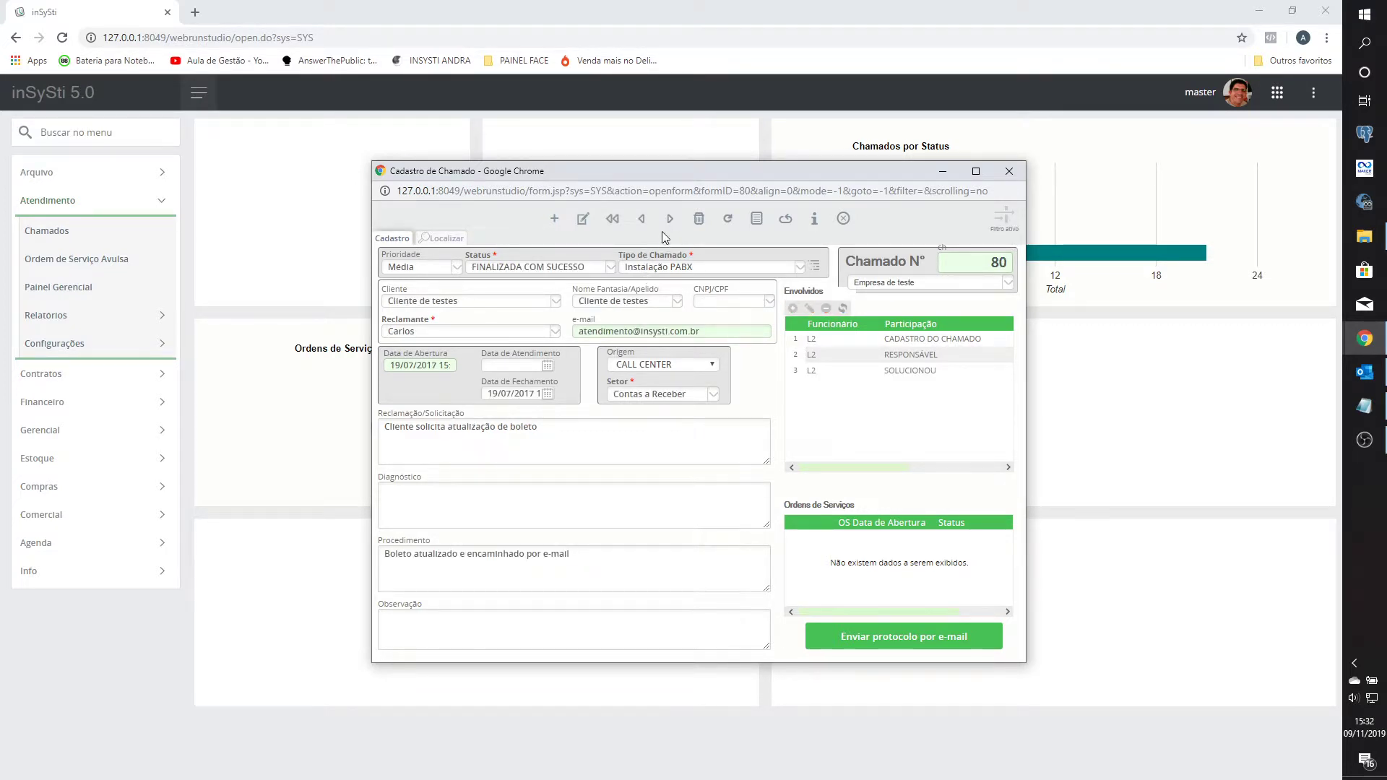
click(670, 219)
click(670, 219)
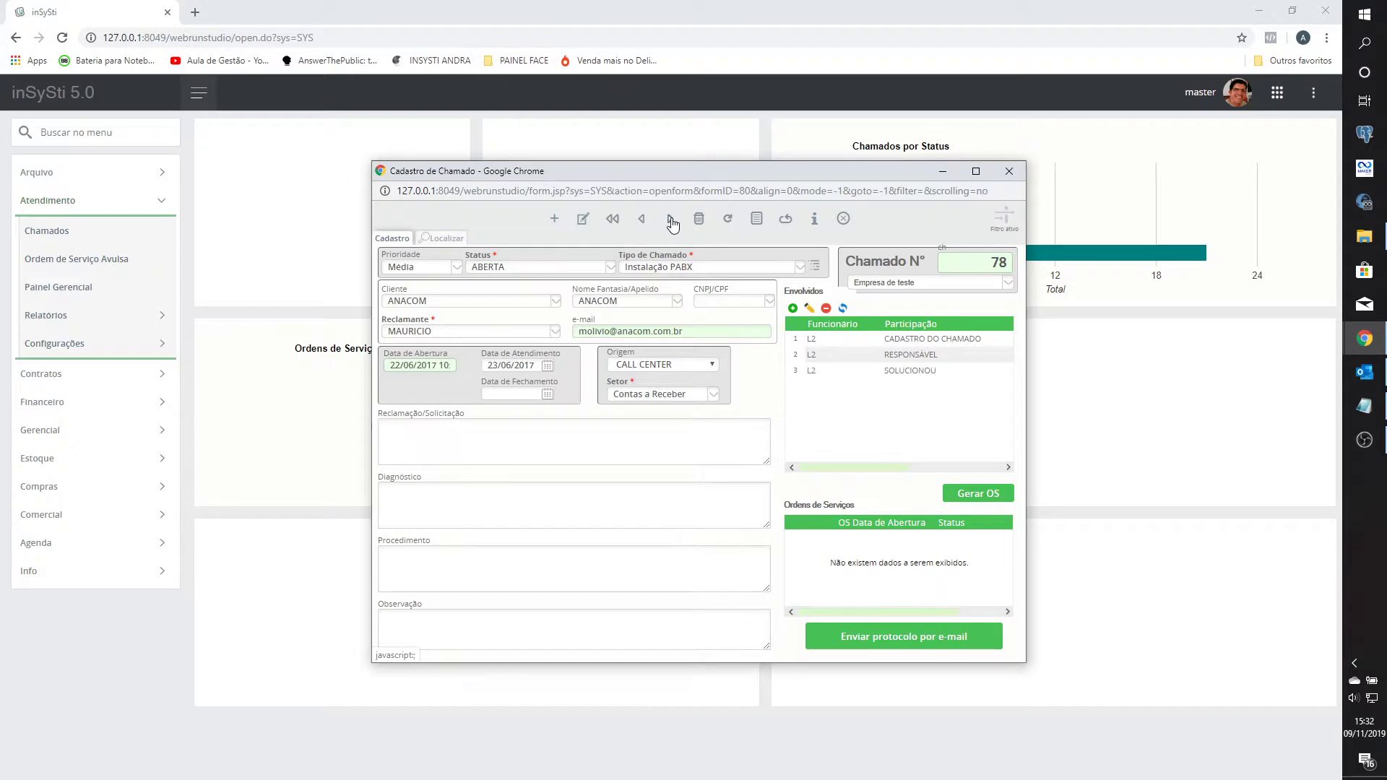
click(671, 218)
click(671, 219)
click(671, 219)
click(671, 218)
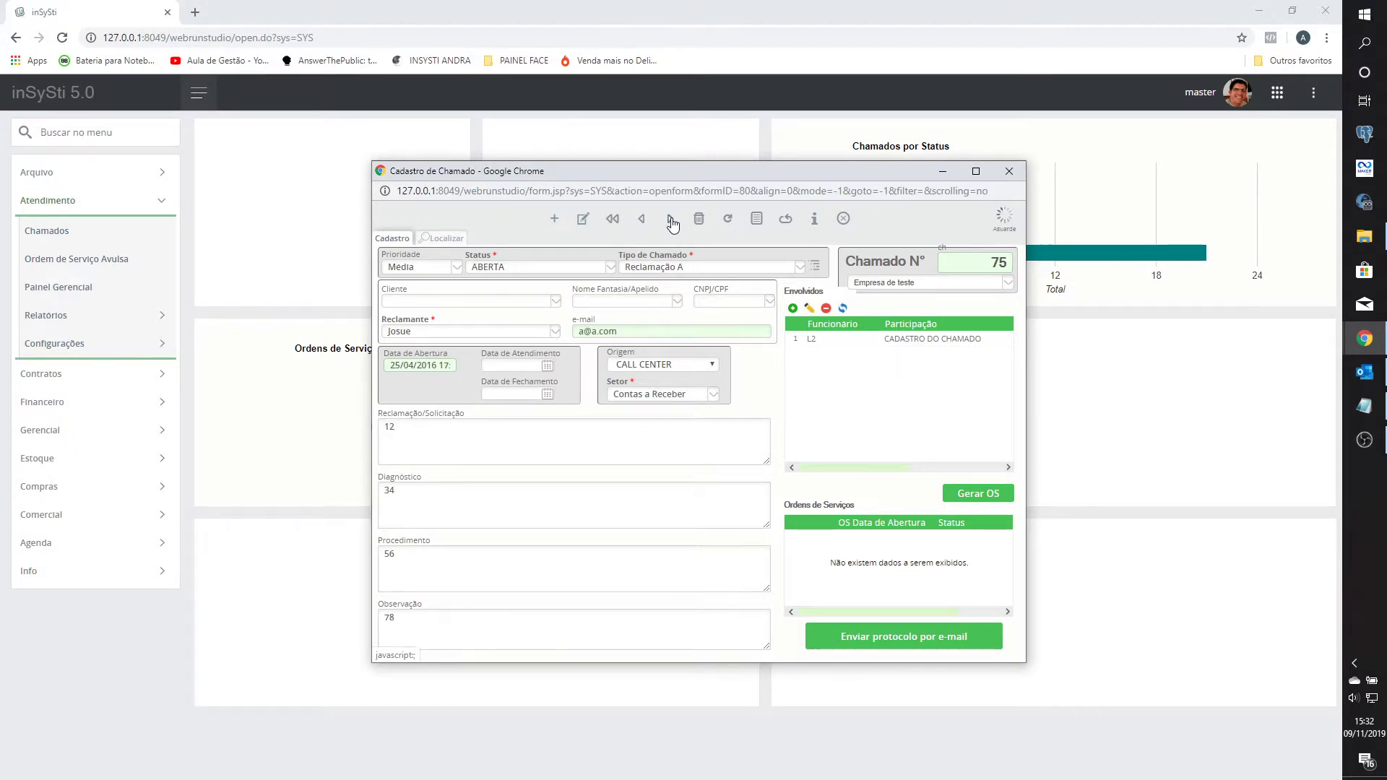
click(671, 219)
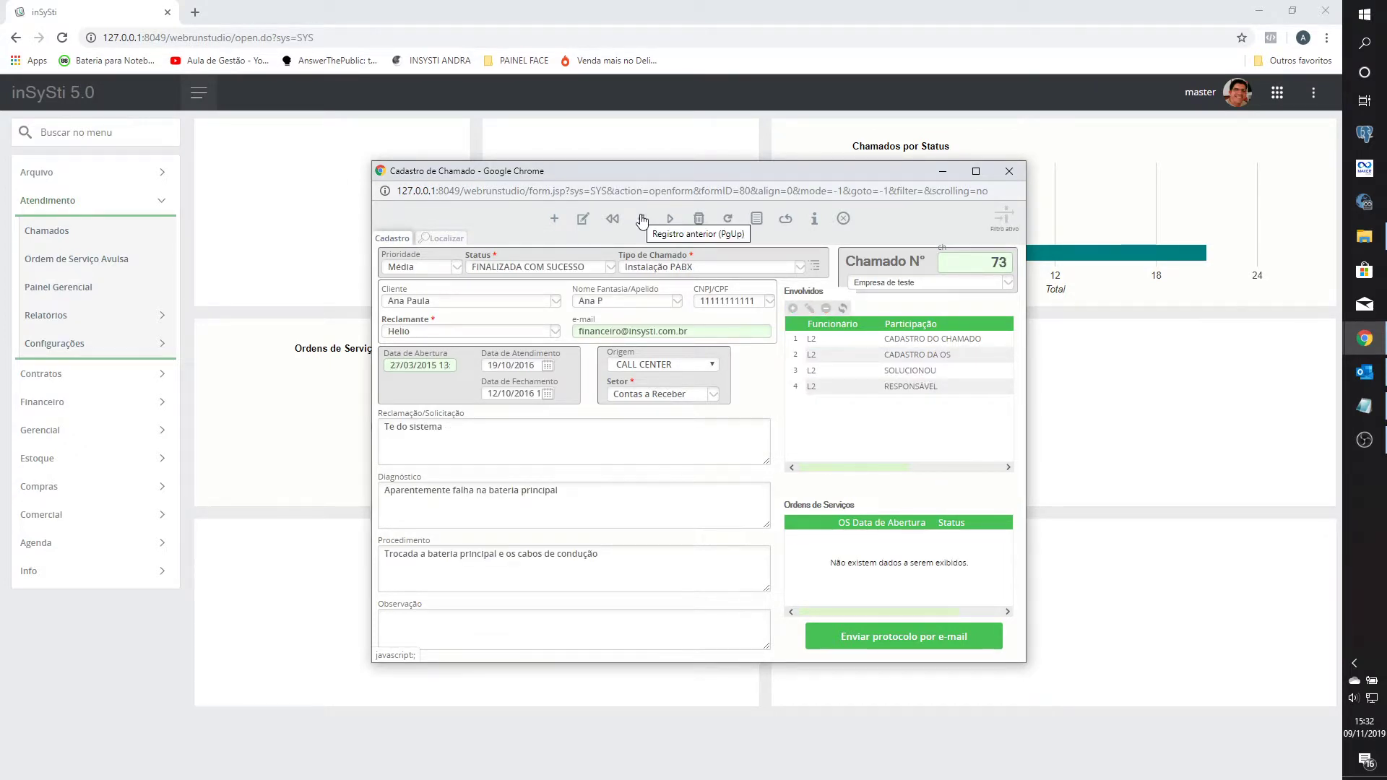
click(642, 219)
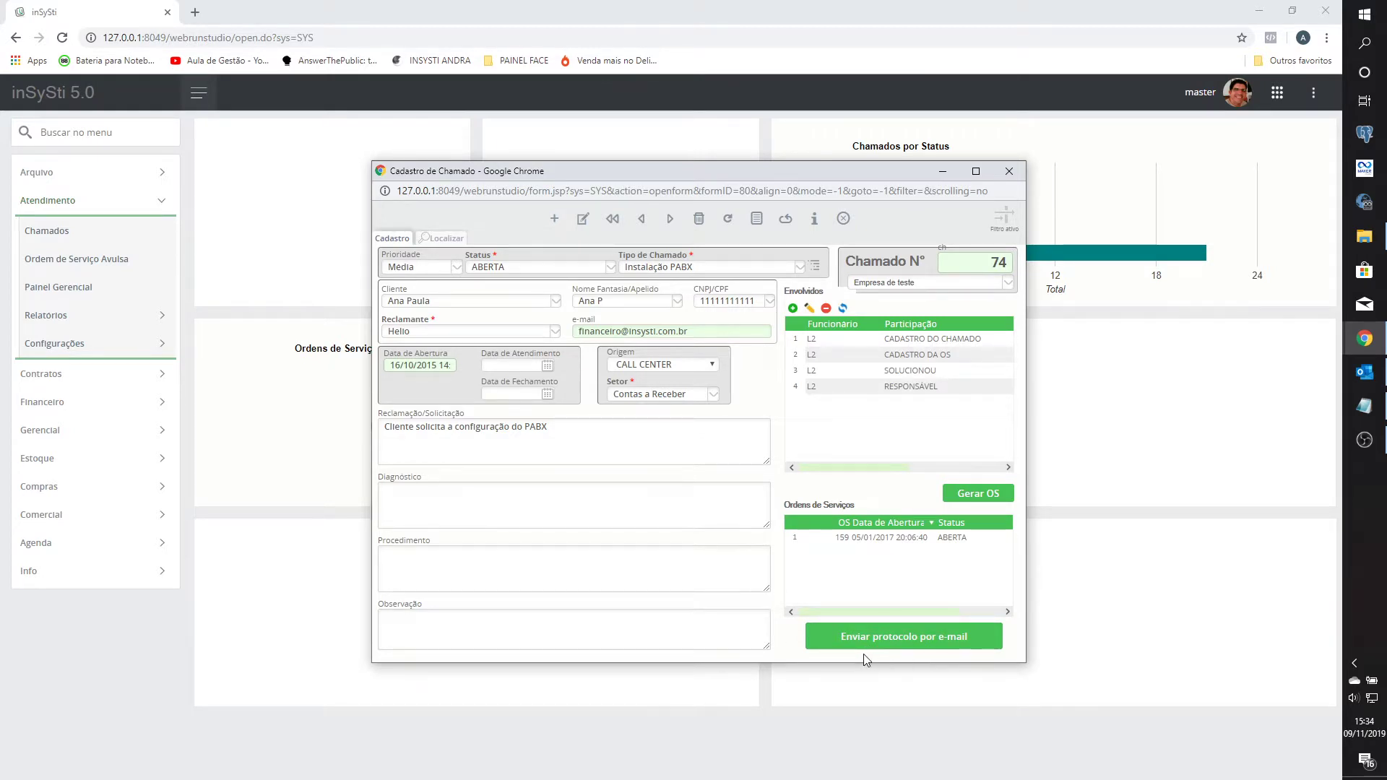
Open the service order linked to the current ticket to view its details
click(848, 463)
click(872, 540)
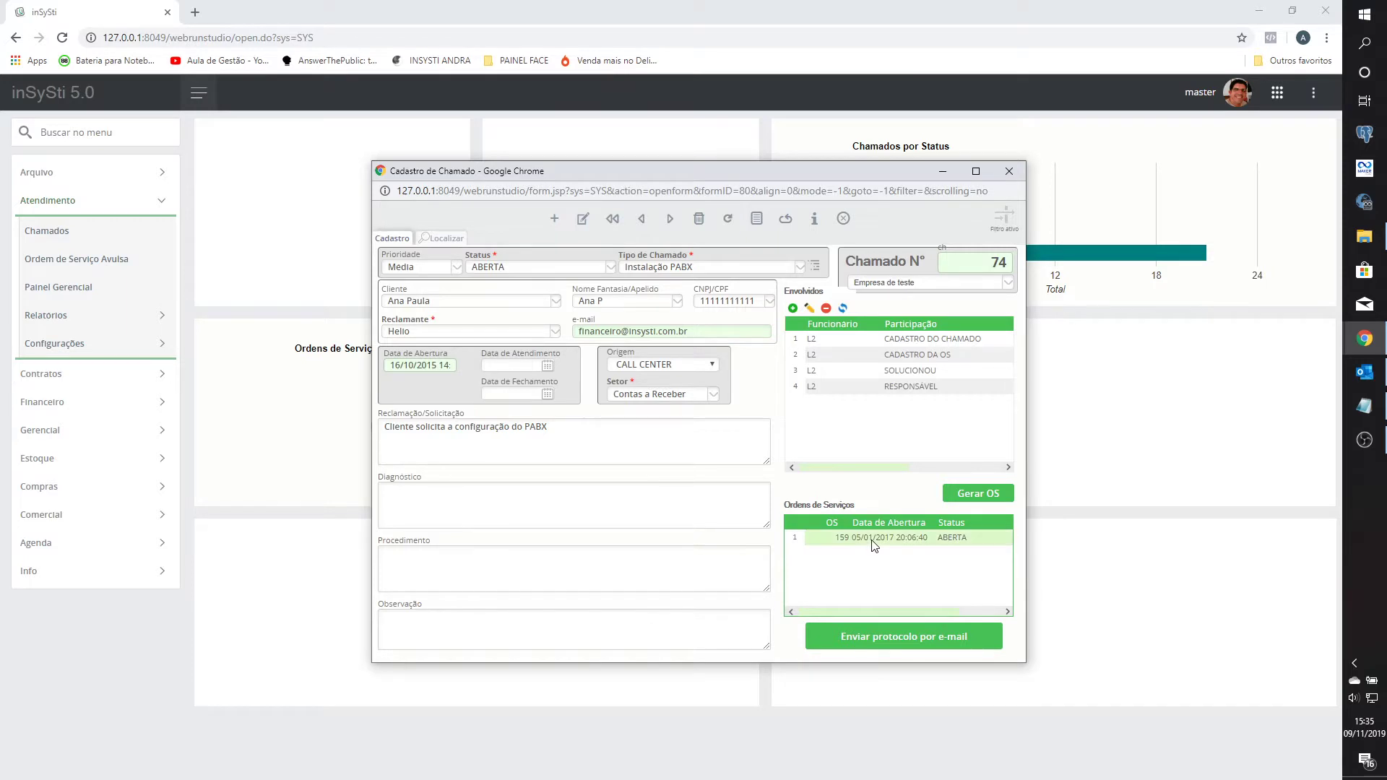
double_click(872, 540)
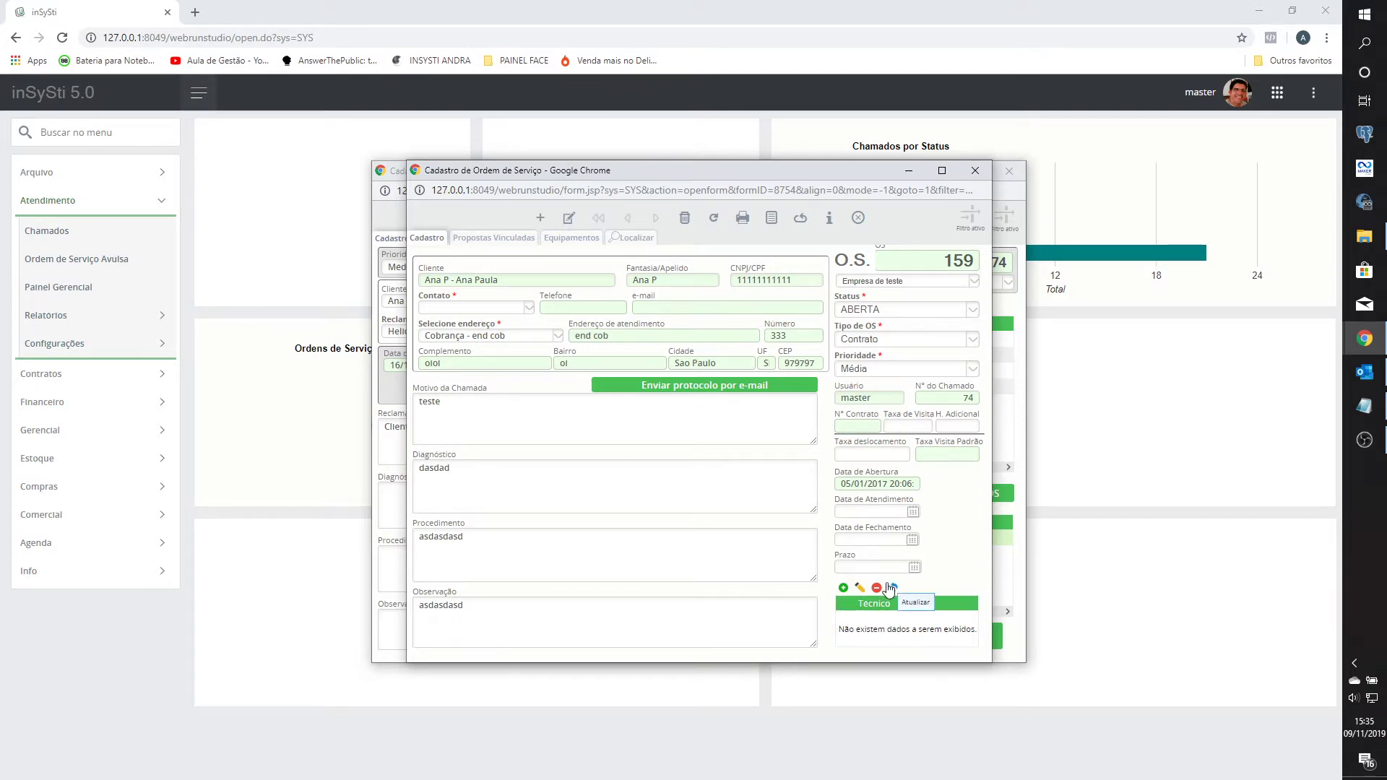
Open the Agenda calendar and show the users available in its Usuário filter
click(99, 542)
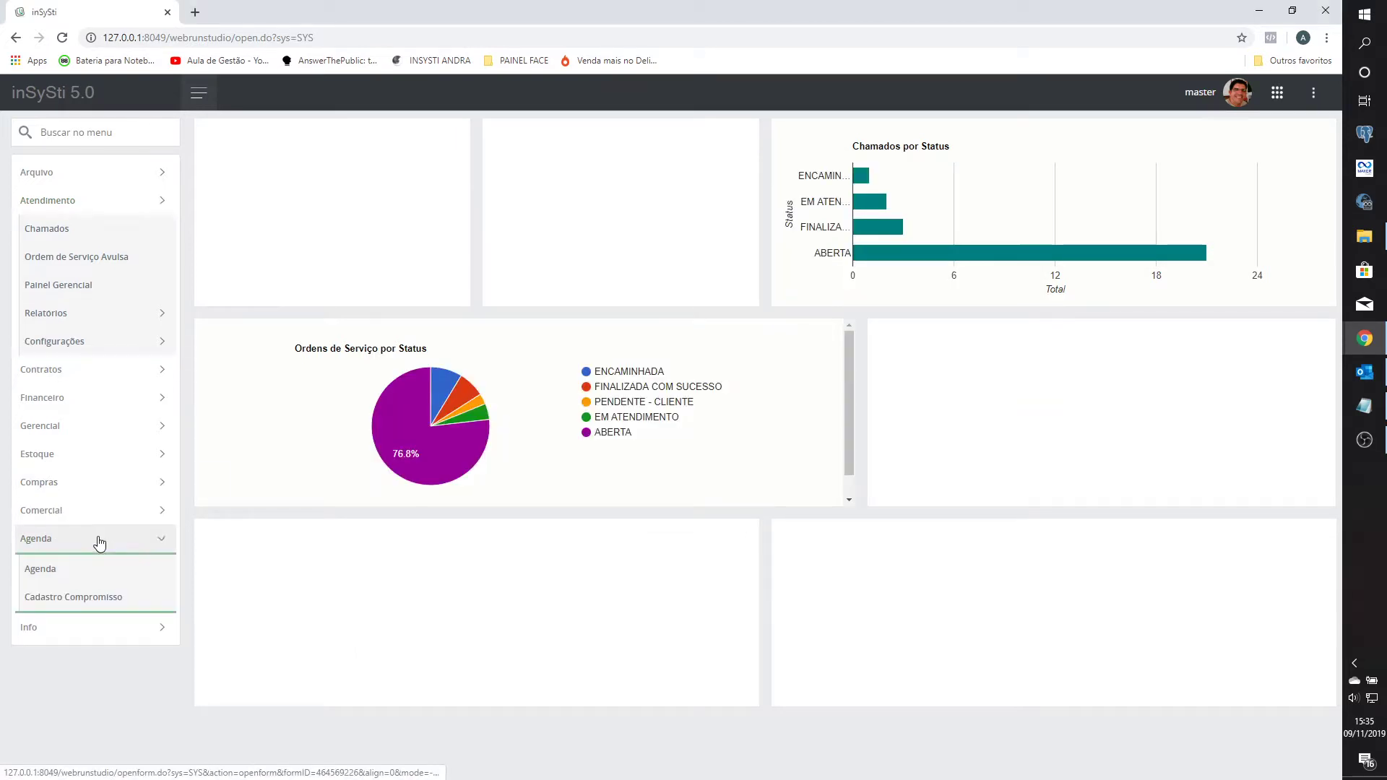
click(45, 429)
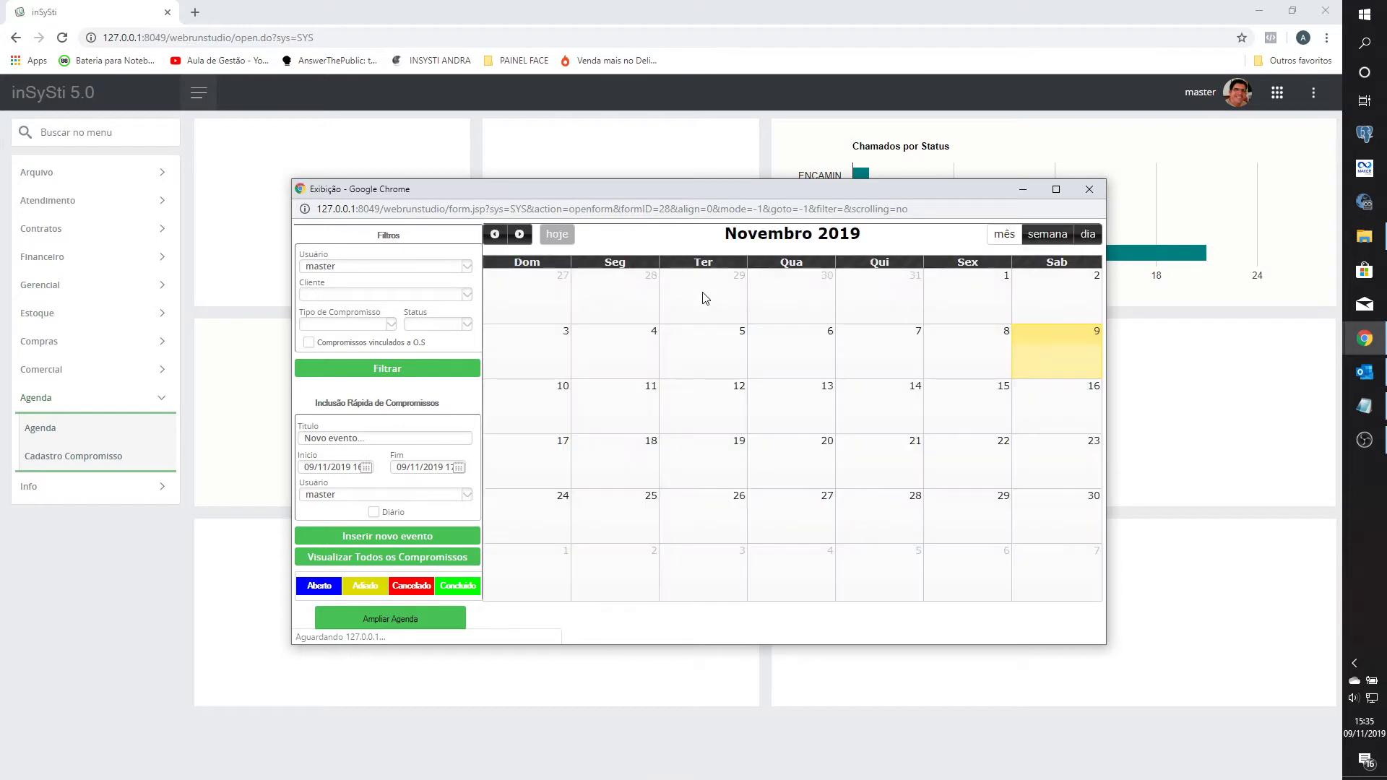
click(467, 266)
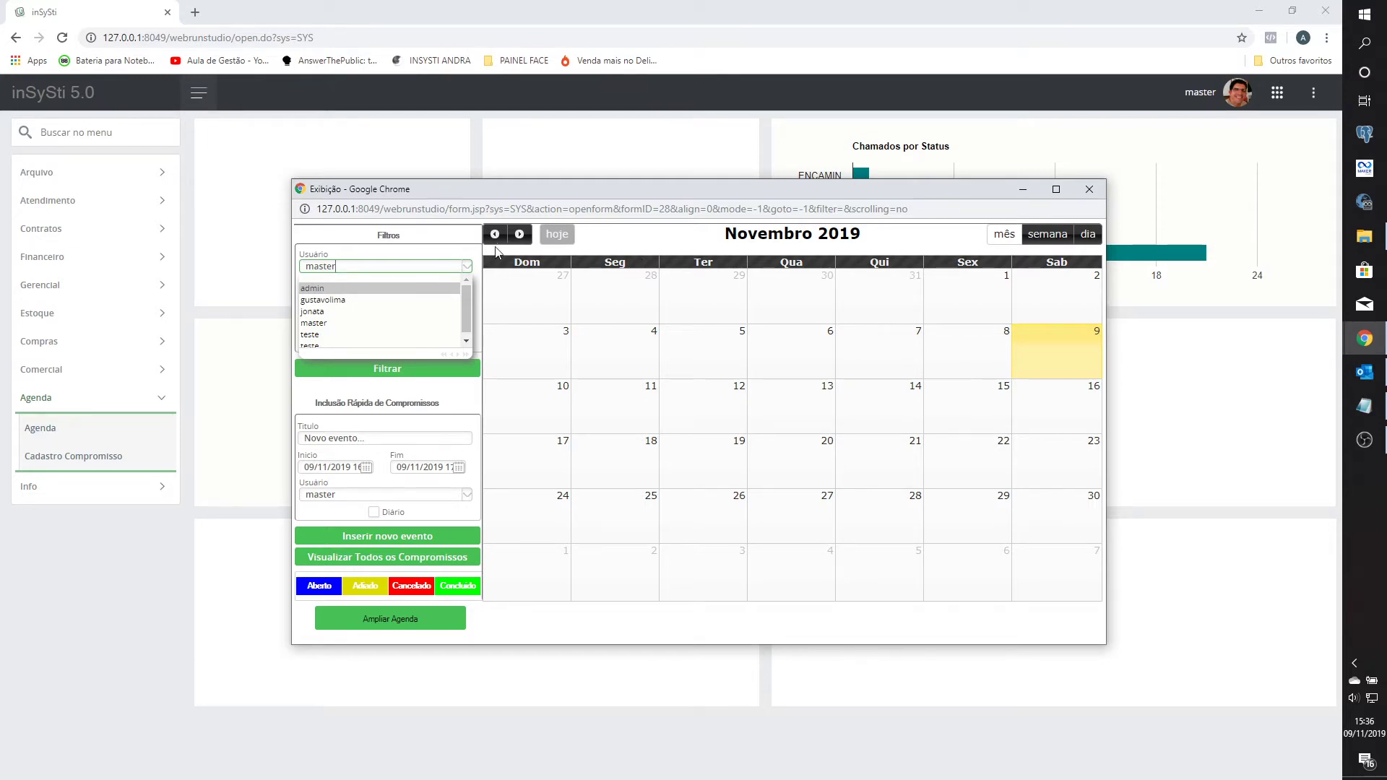
Open the Painel Gerencial under Atendimento and chart the Chamados of technician L2
click(140, 209)
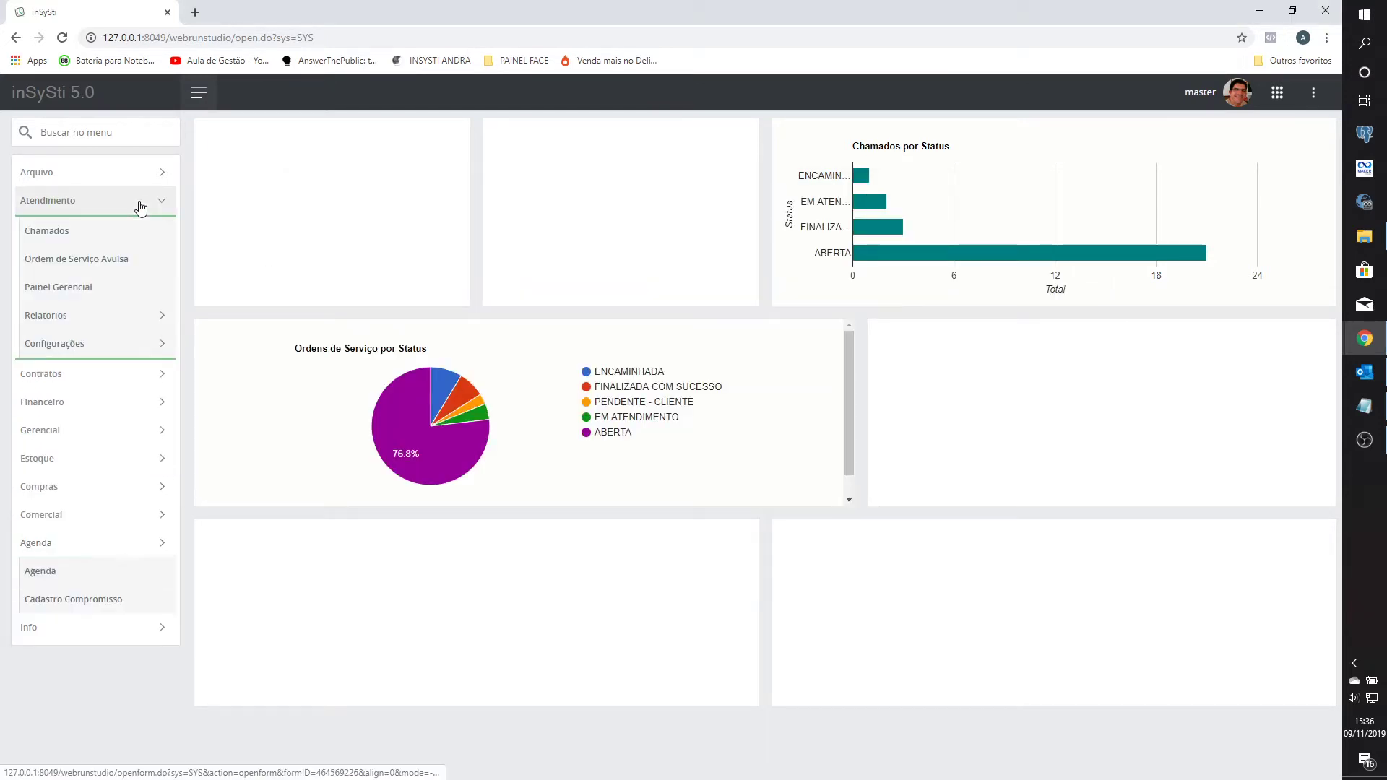
click(72, 286)
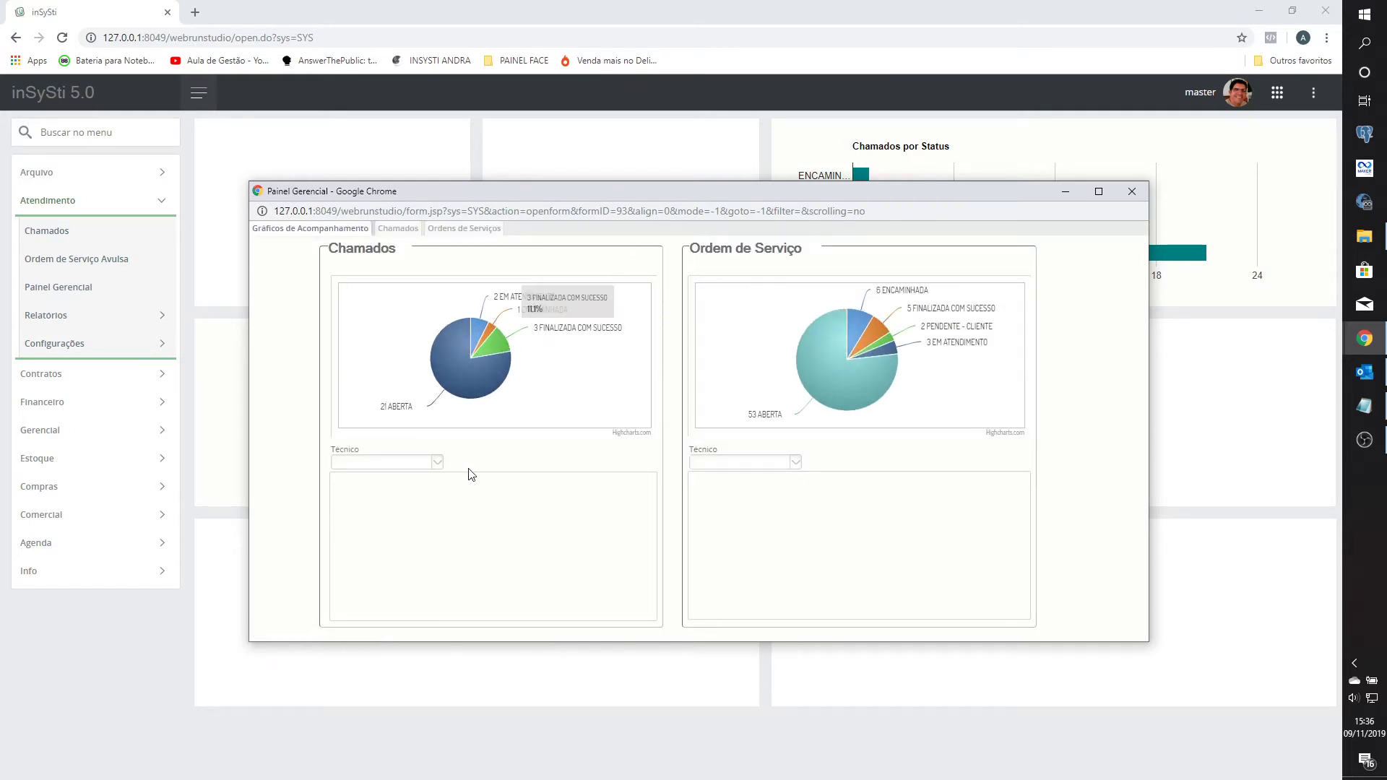
click(436, 463)
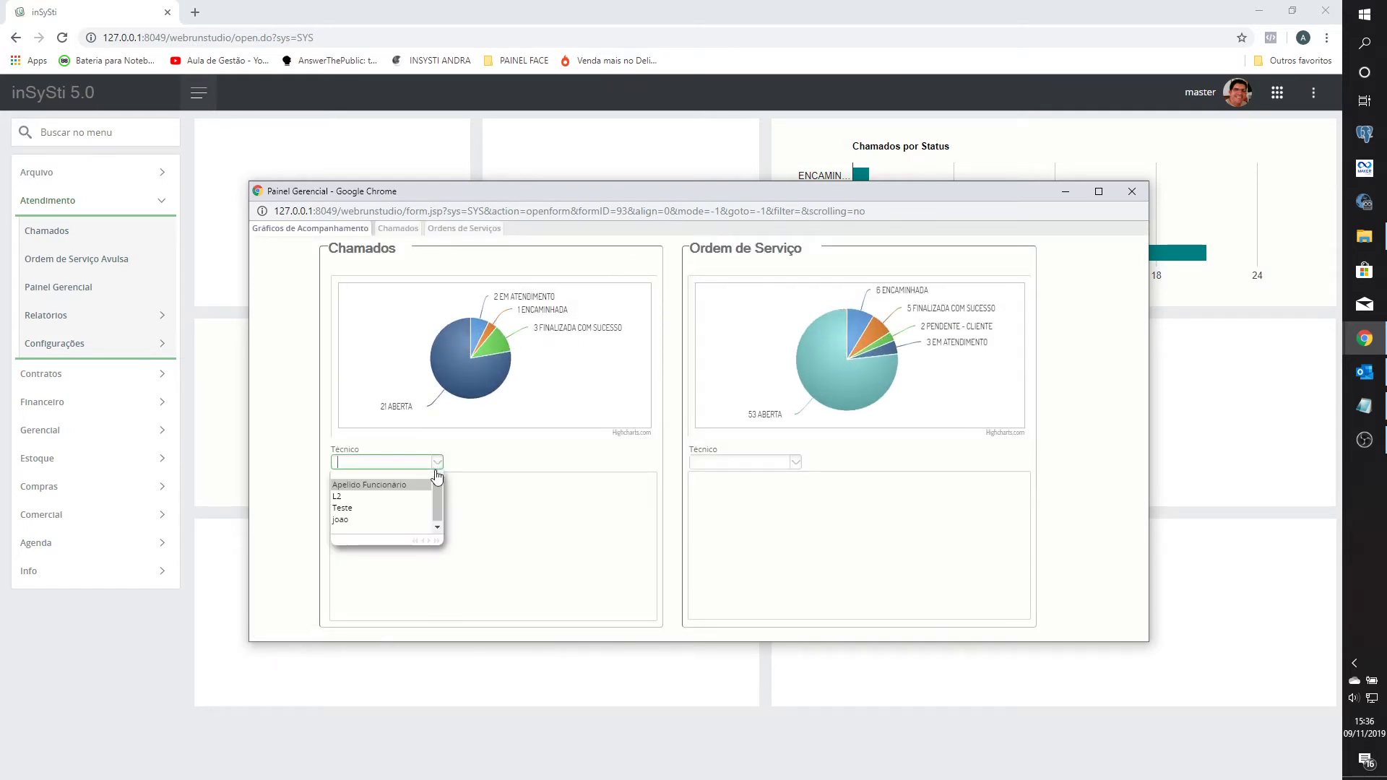
click(353, 496)
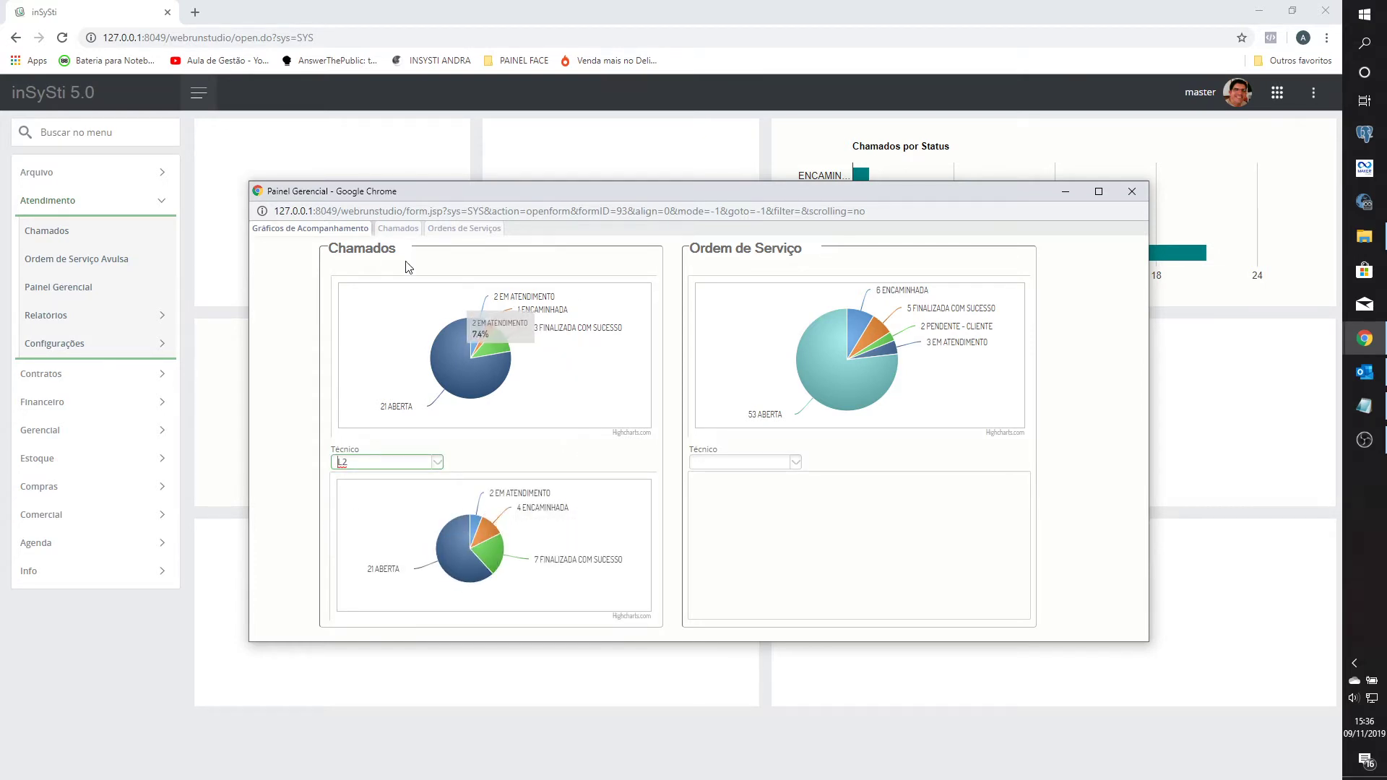
List the Chamados with status ABERTA in the Painel Gerencial
click(398, 228)
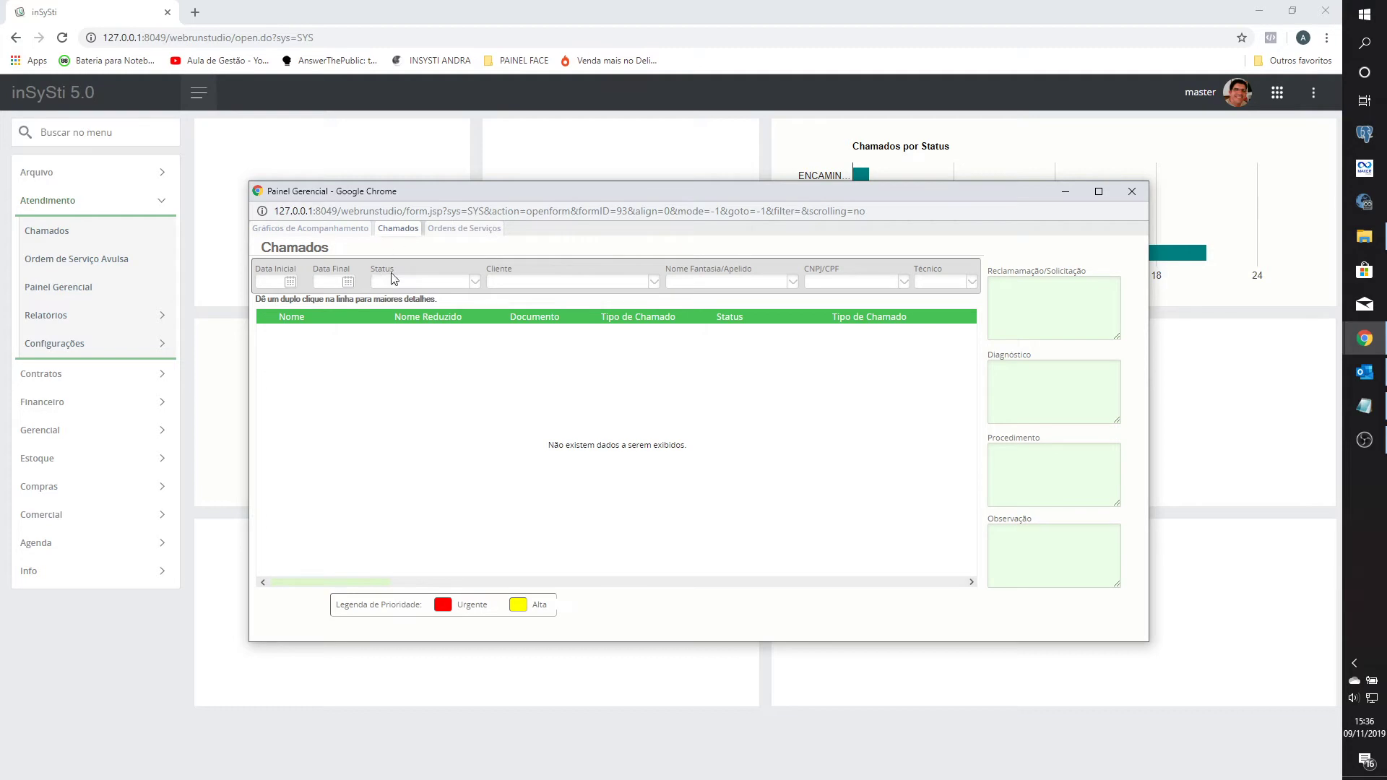
click(474, 281)
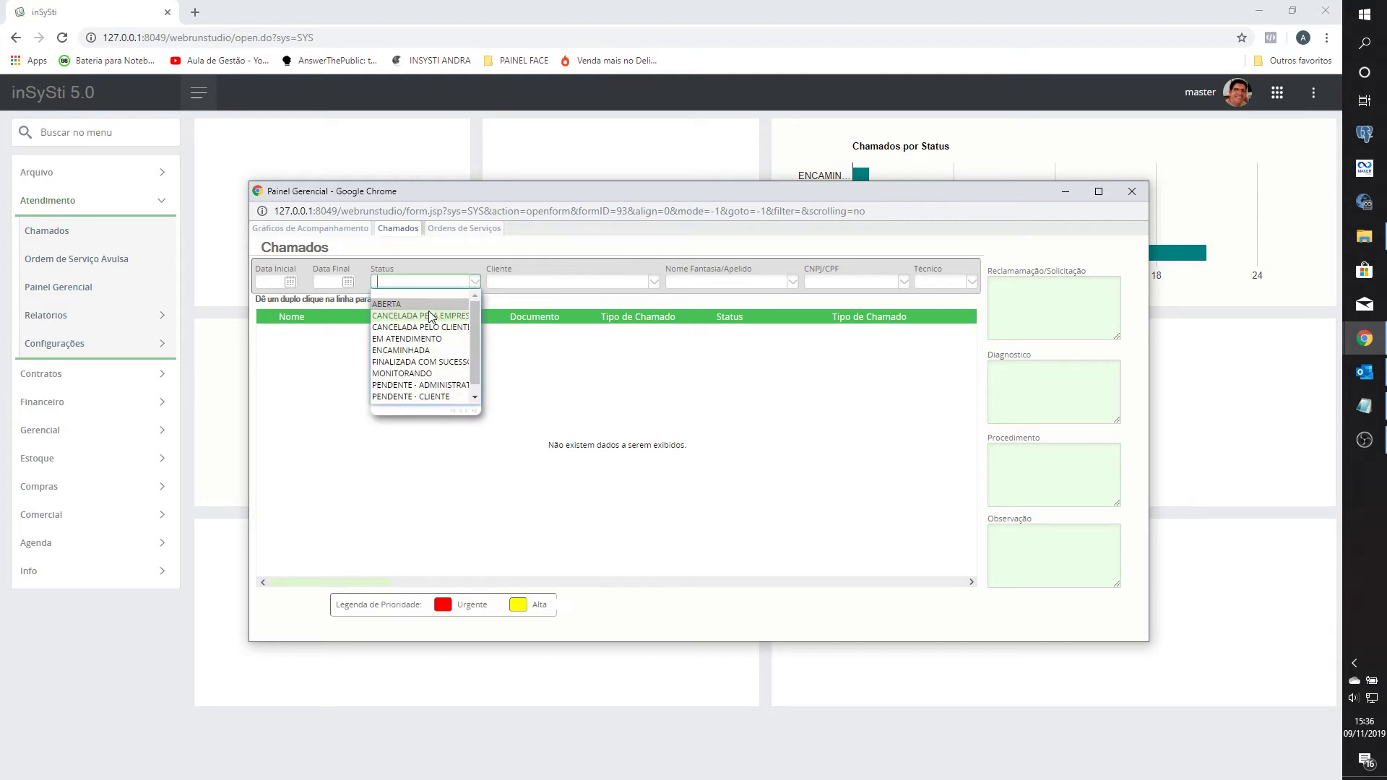
click(384, 307)
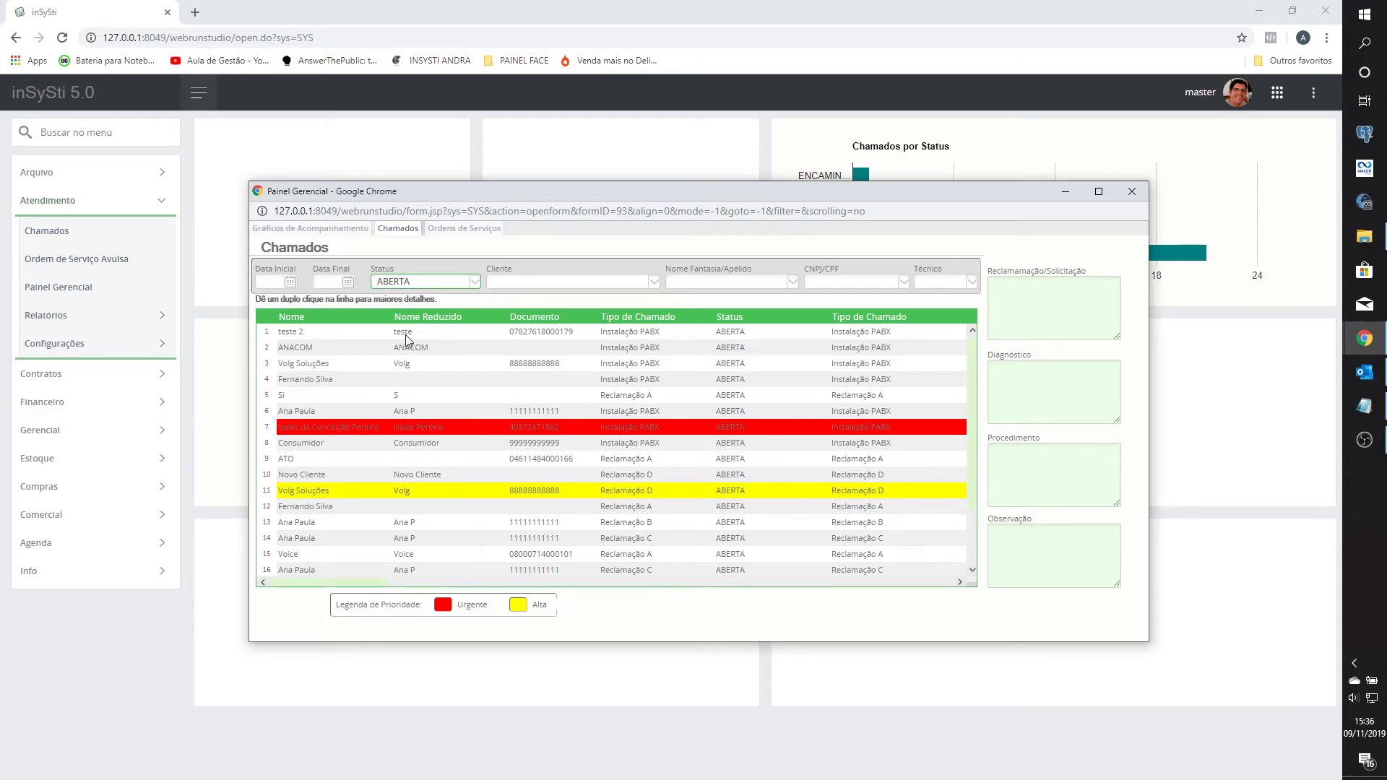
Show the request, diagnosis, procedure and observation details of the open tickets in rows 1, 2, 5, 9 and 8
double_click(406, 333)
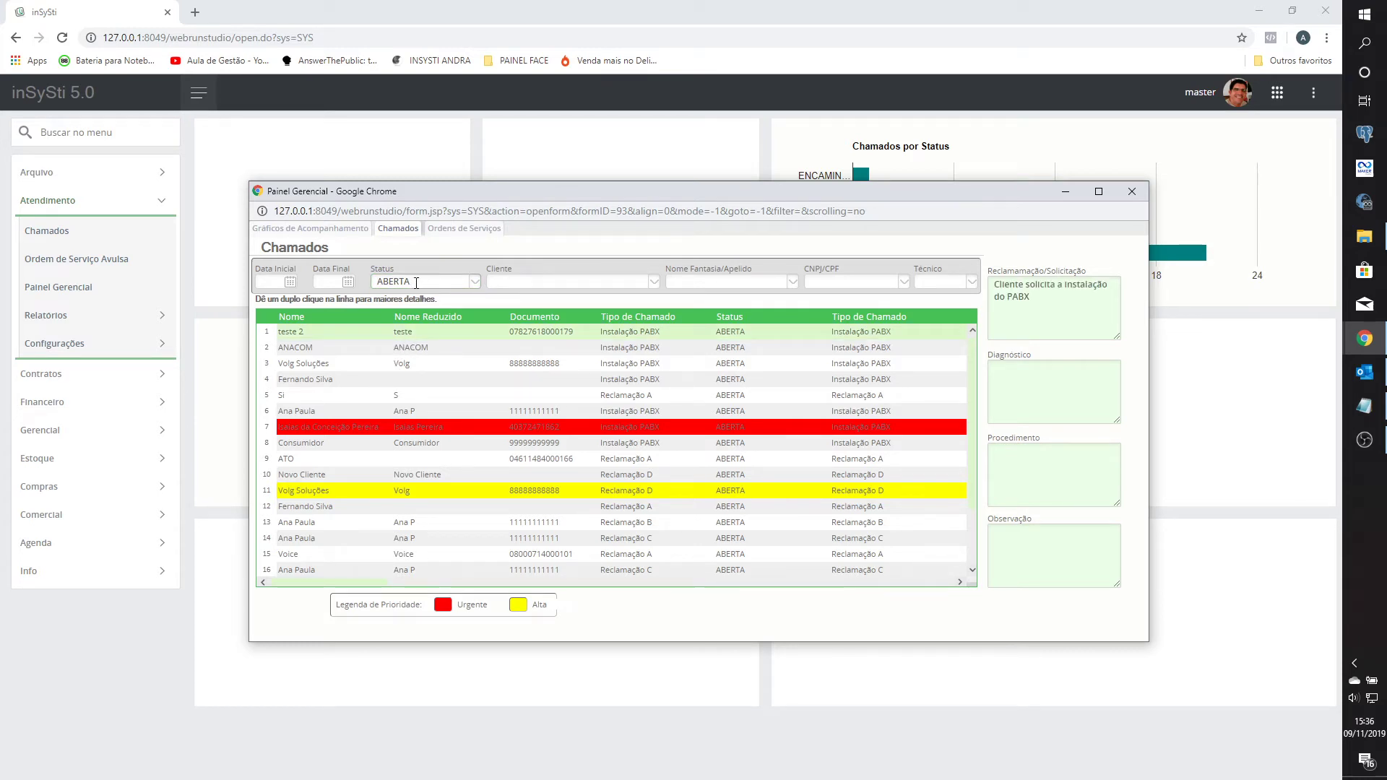
double_click(420, 349)
double_click(416, 397)
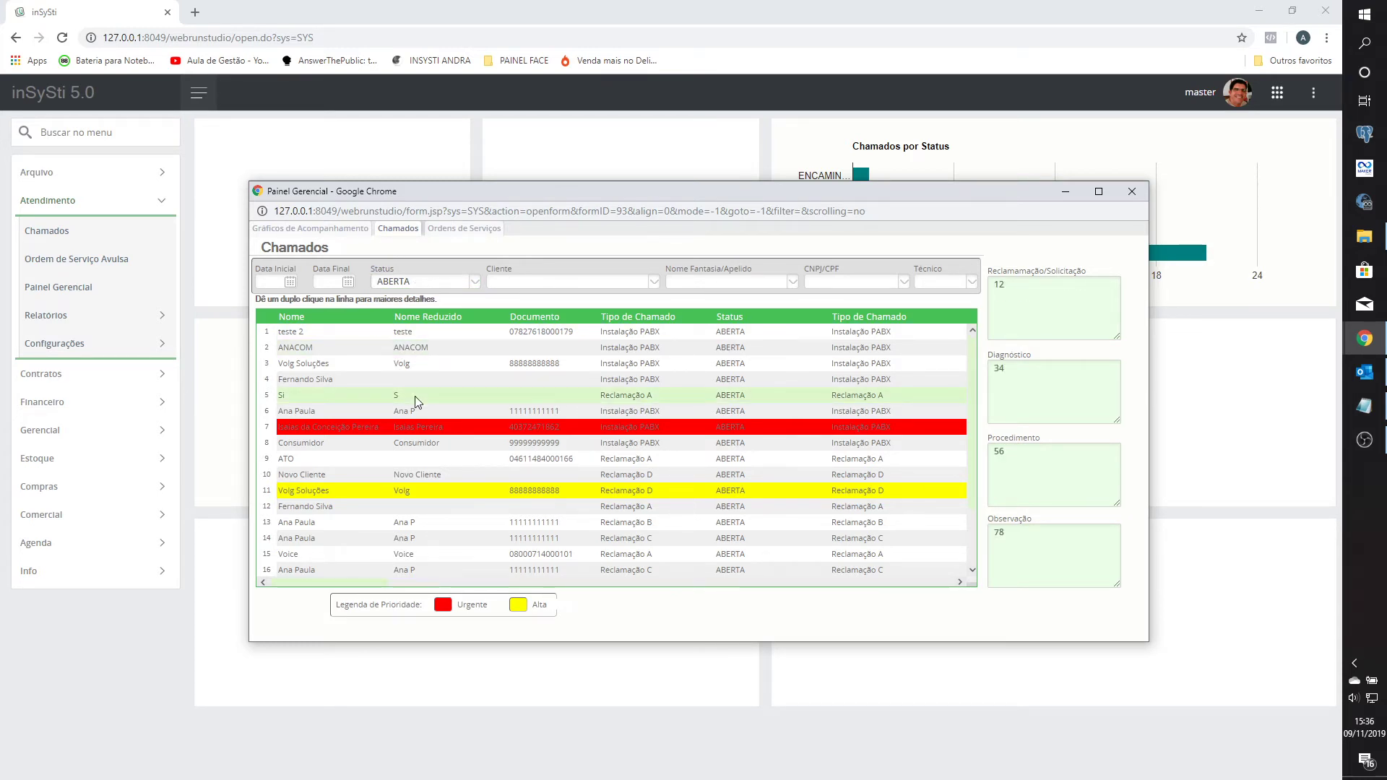
double_click(422, 462)
double_click(424, 442)
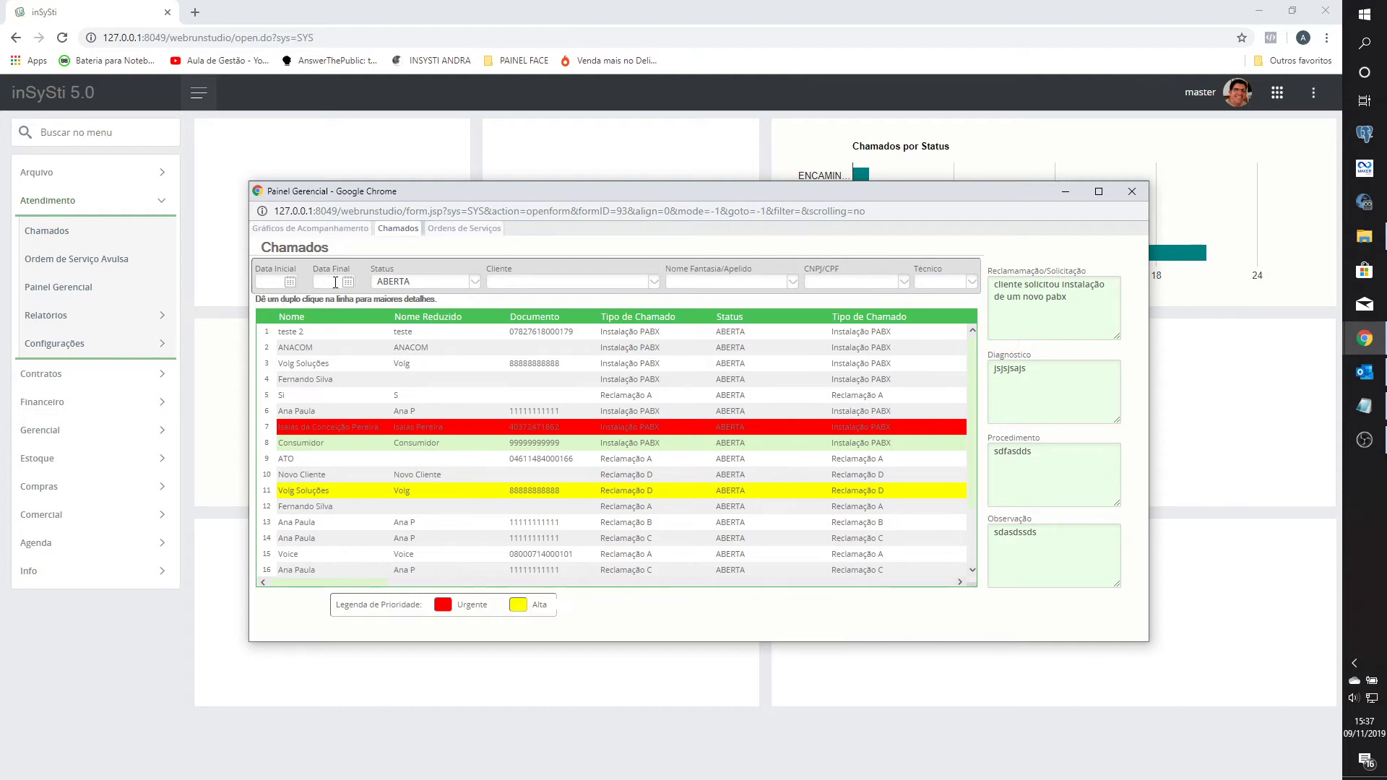
List the Ordens de Serviços with status ABERTA in the Painel Gerencial
click(466, 229)
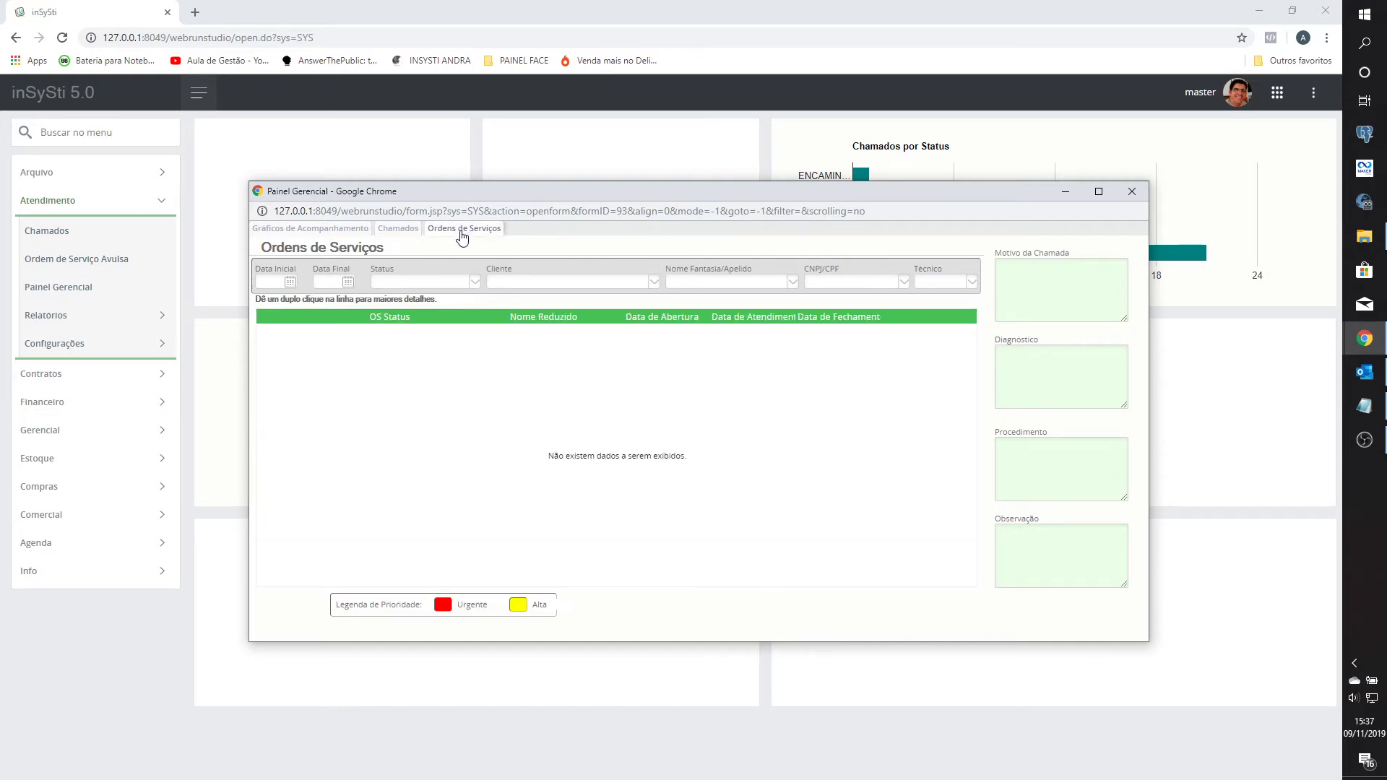
click(474, 281)
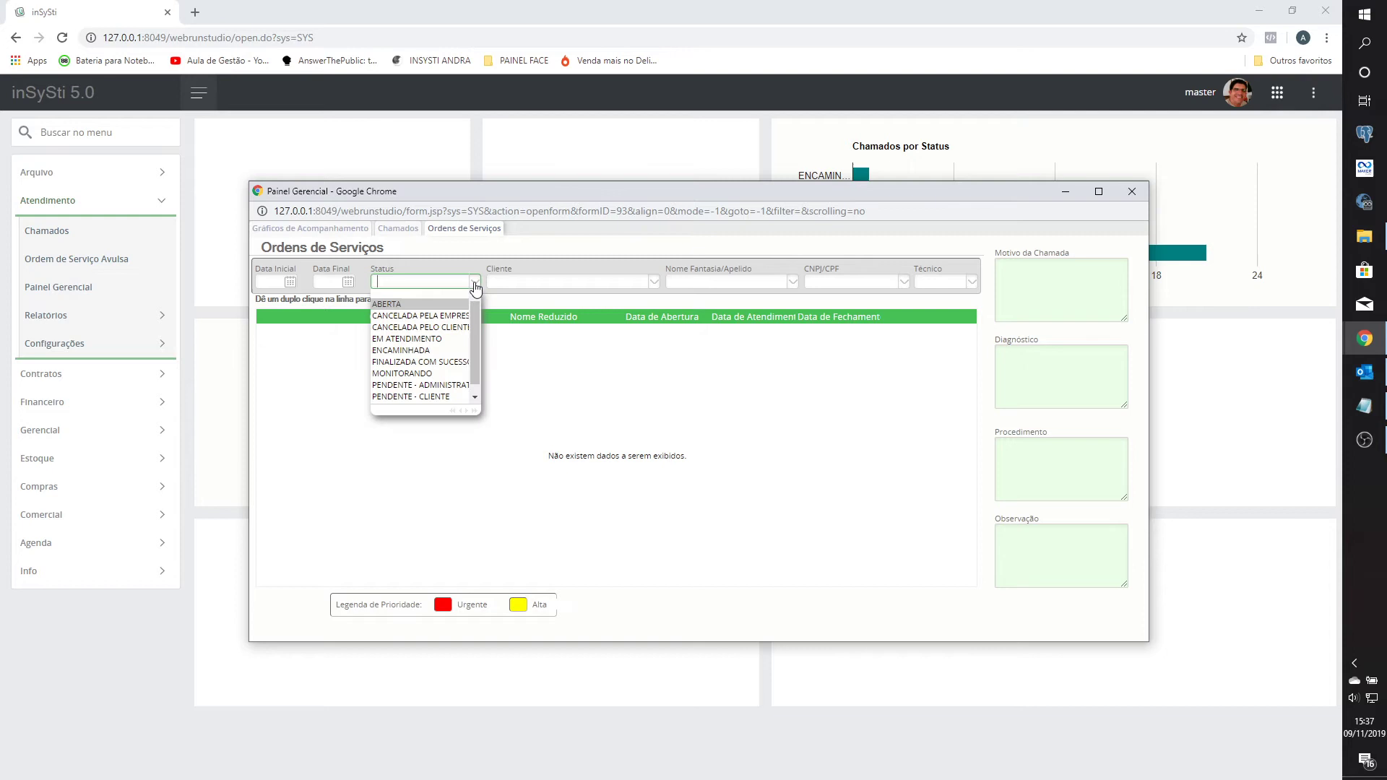
click(405, 305)
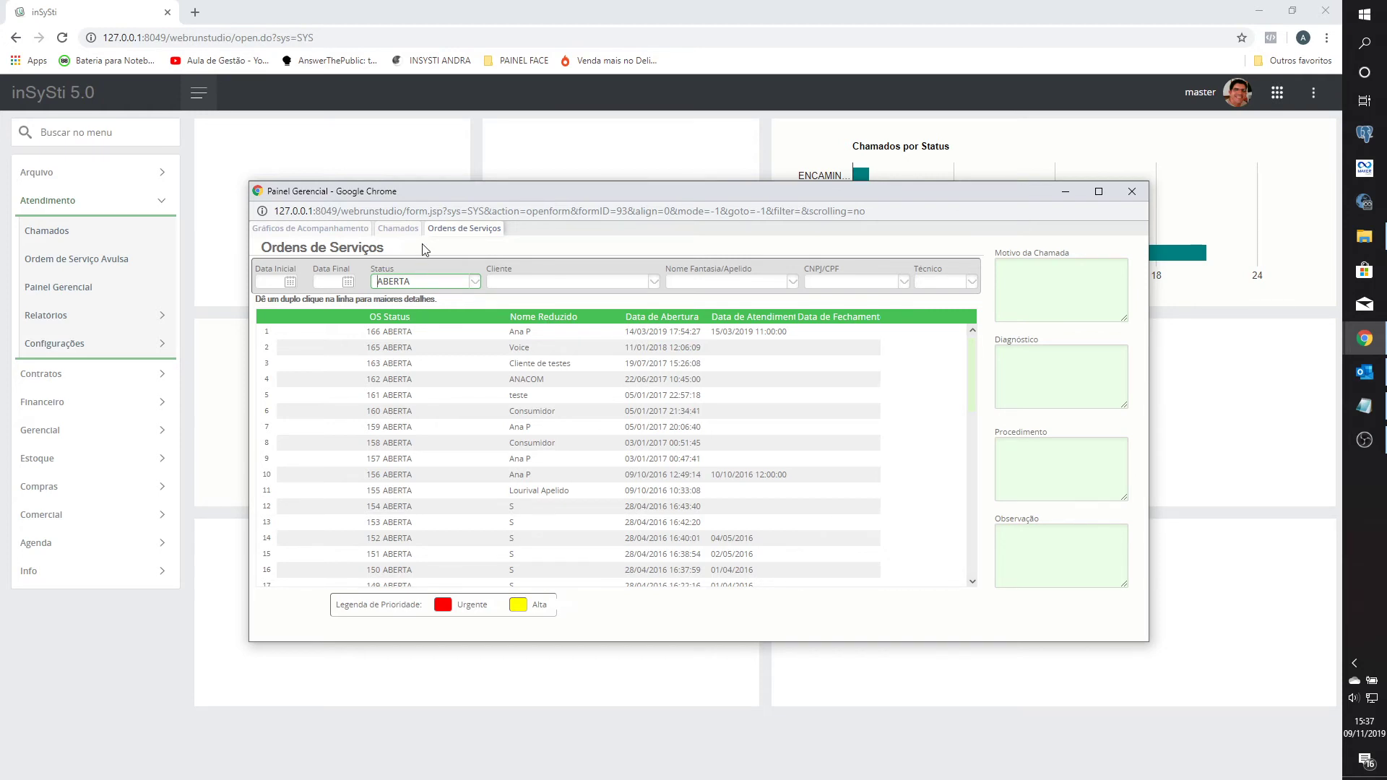
Return to the Chamados list and open the full record of the ticket in row 14
click(397, 229)
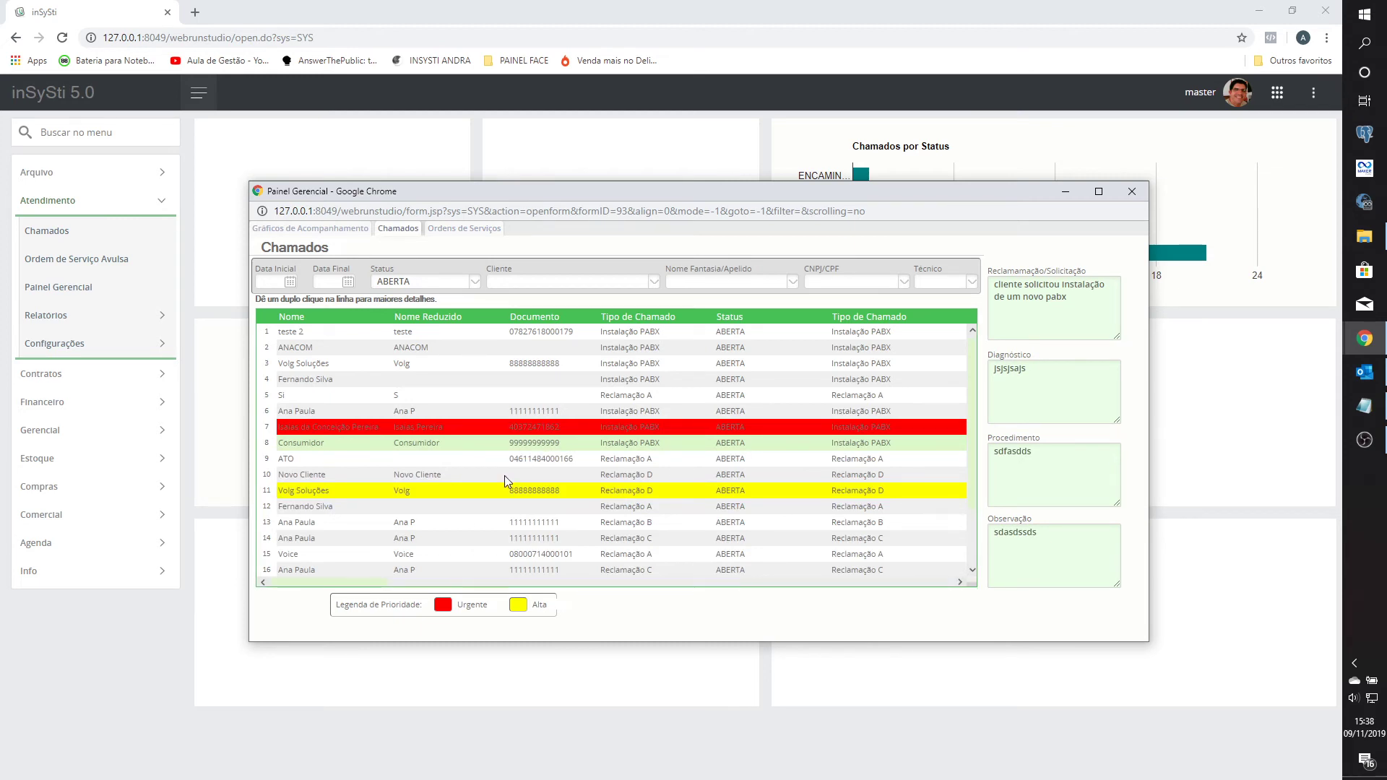
scroll(505, 476, down, 1)
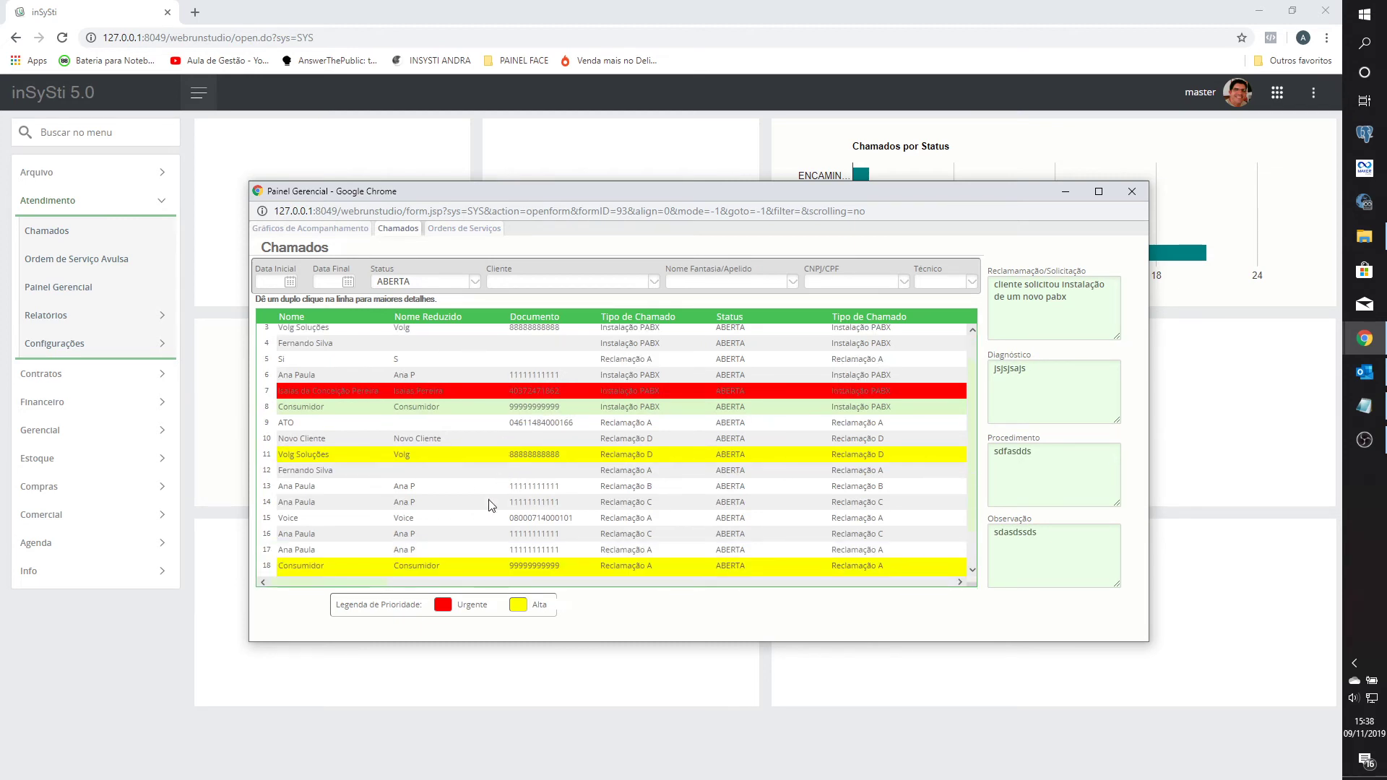
double_click(320, 505)
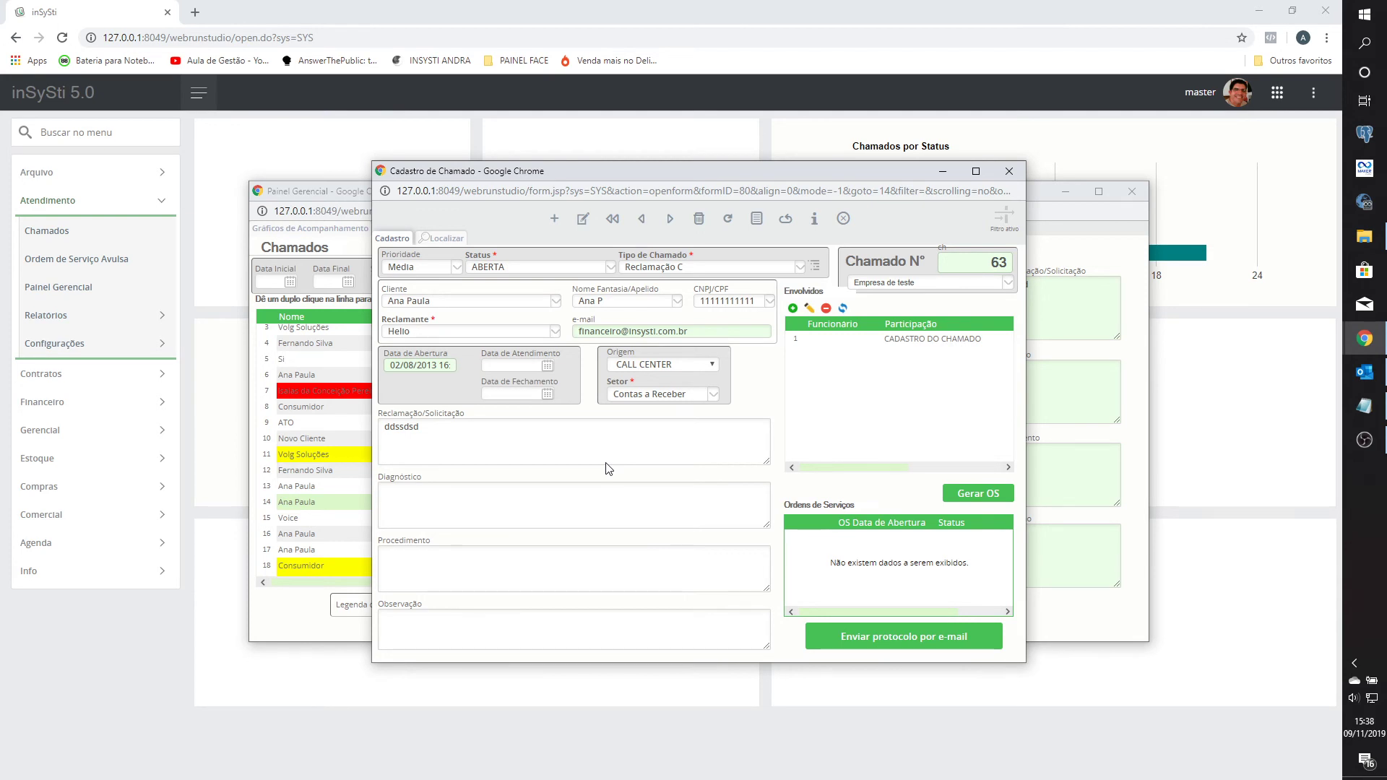
click(115, 206)
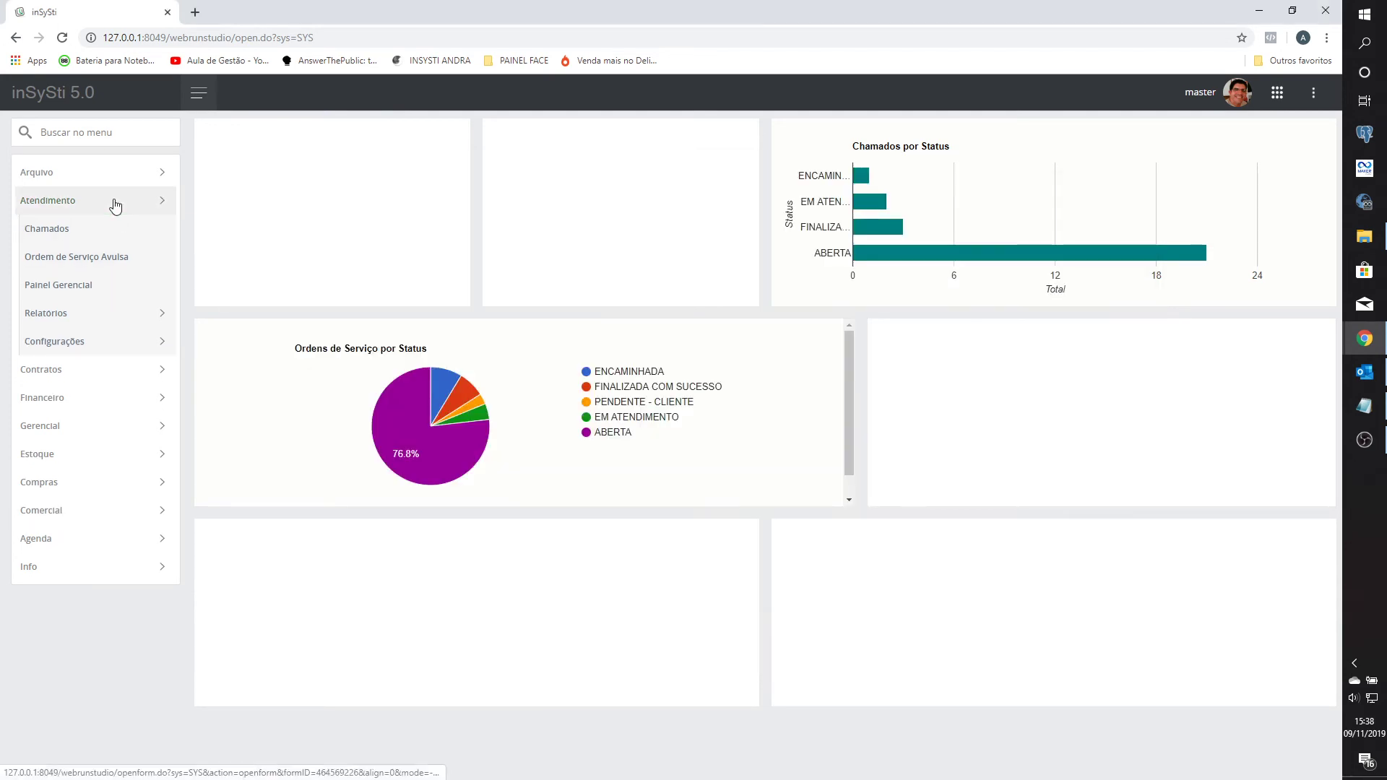
click(88, 209)
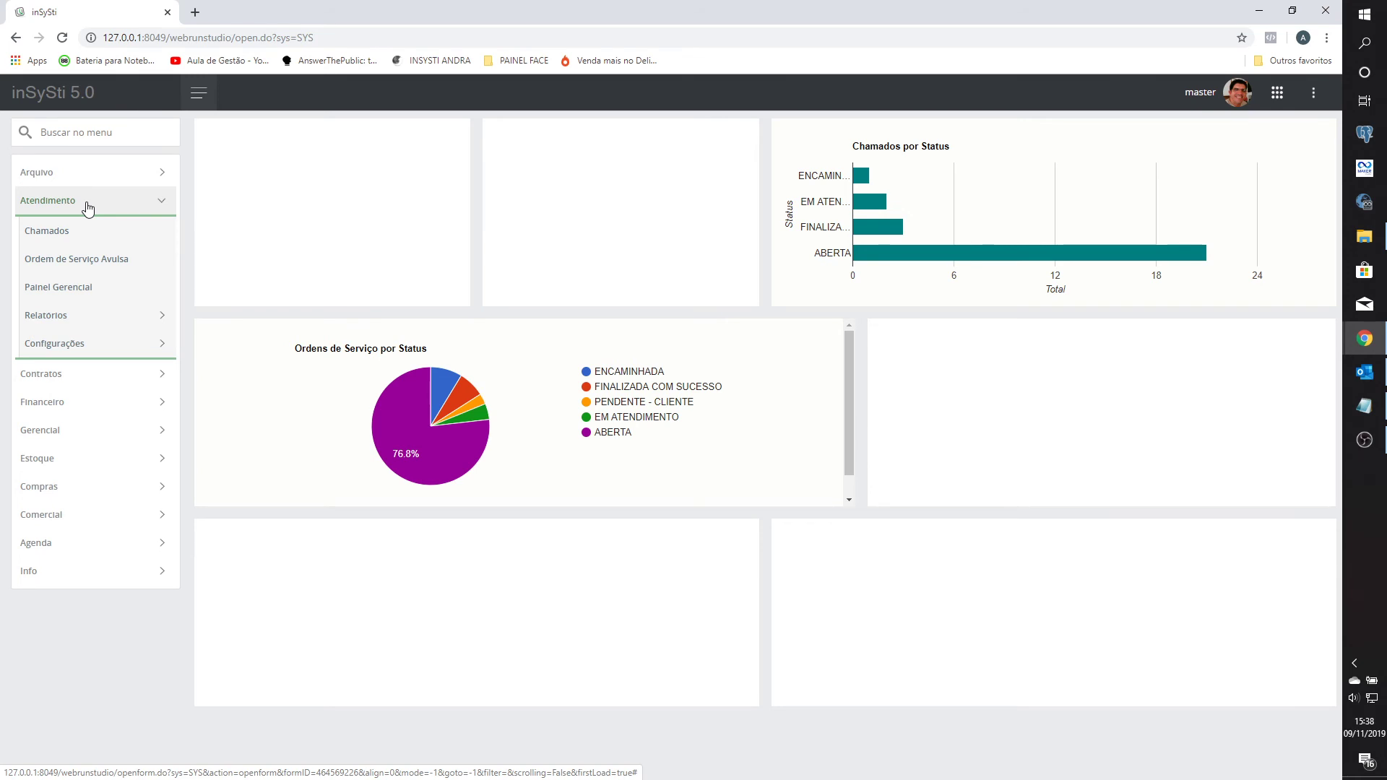
click(88, 206)
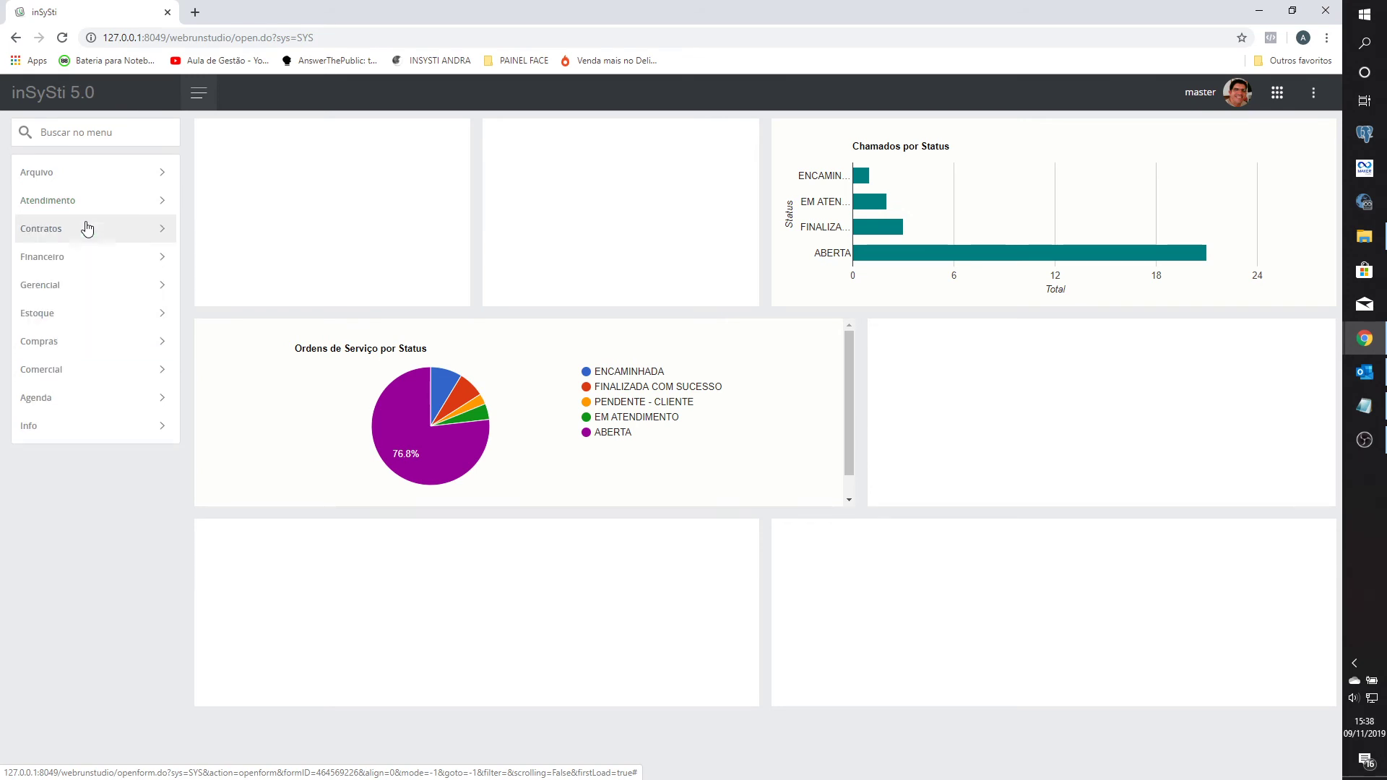